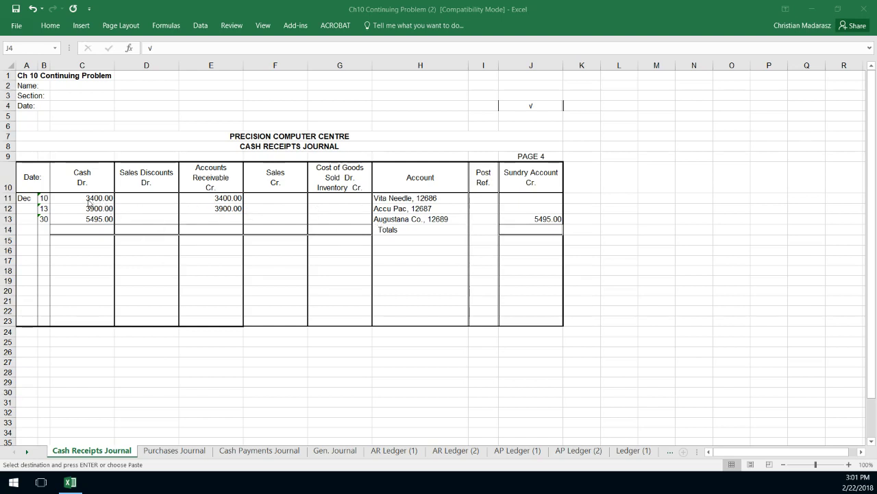
Paste the check mark into cell J4 and review the December 10 Vita Needle receipt in the Cash Receipts Journal
key(ctrl+v)
click(89, 198)
click(231, 198)
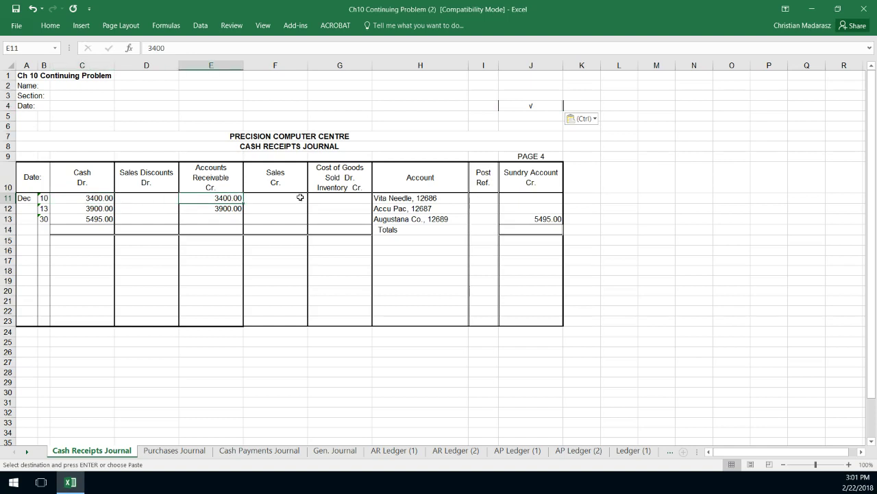
click(390, 196)
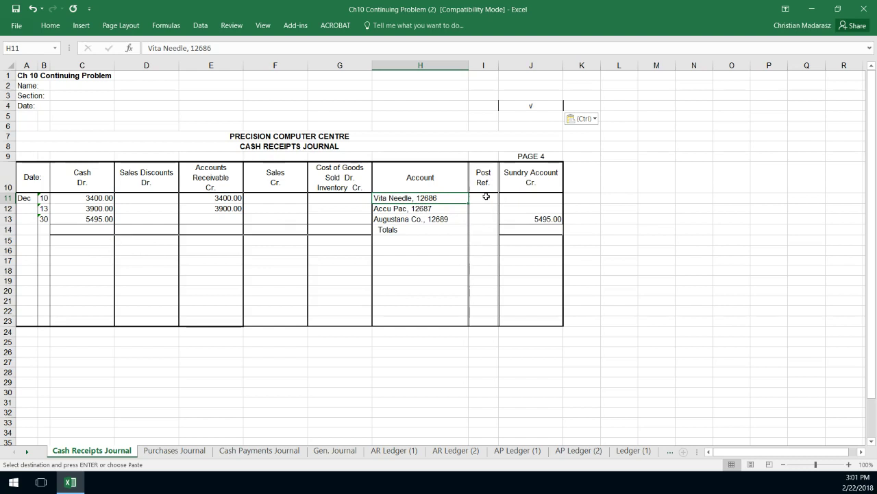
Copy the check mark from cell J4 of the Cash Receipts Journal
click(540, 106)
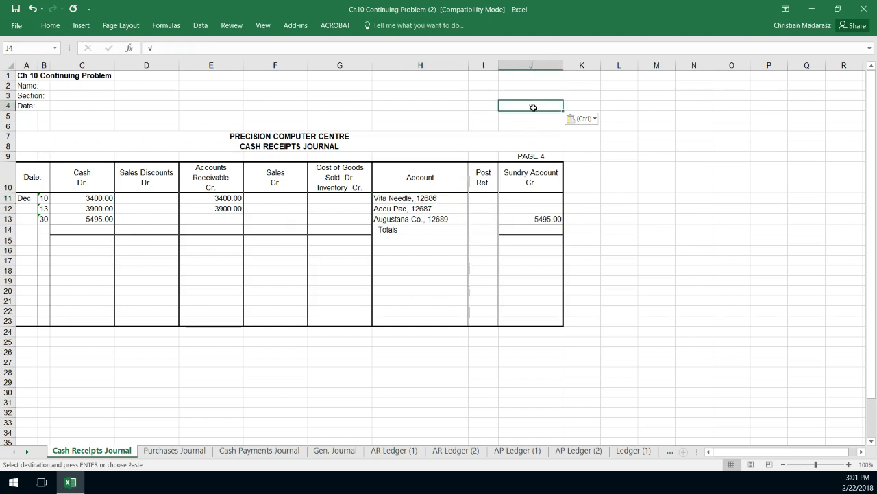
key(ctrl)
key(Escape)
key(ctrl+c)
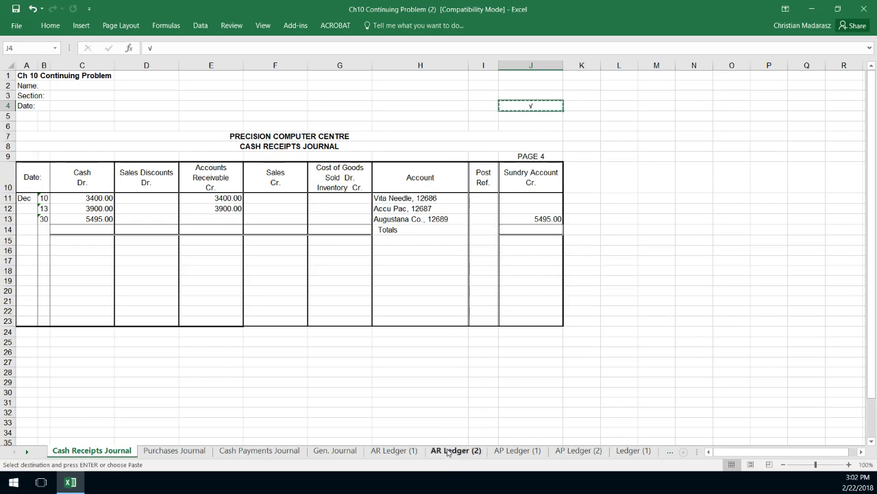
Post the December 10 receipt to Vita Needle Company in AR Ledger (2), entering a credit of 3400.00 and a balance of 0
click(397, 451)
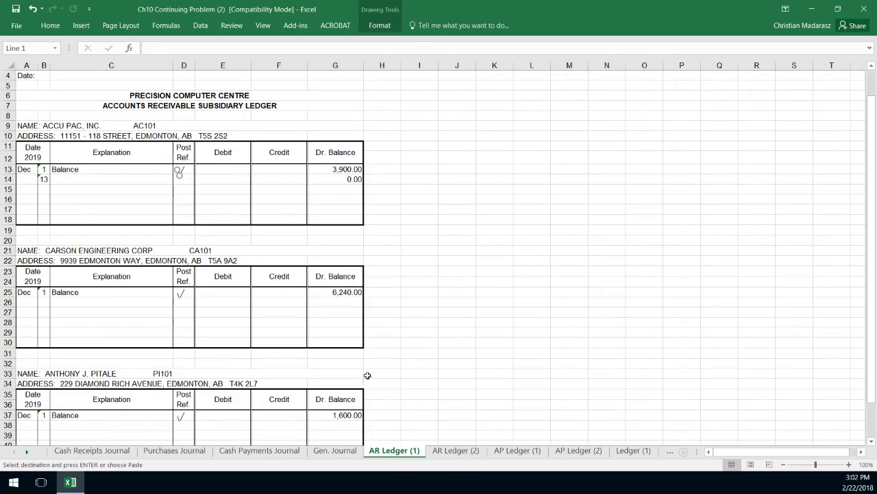
click(443, 451)
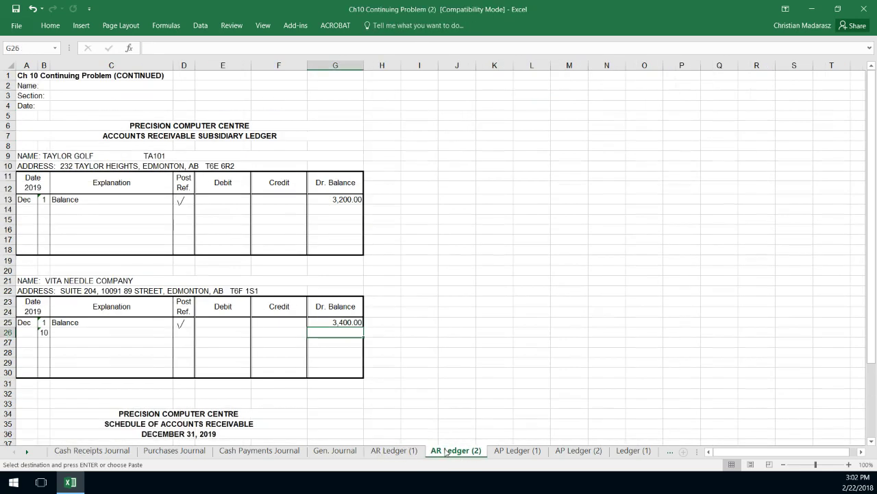
click(276, 324)
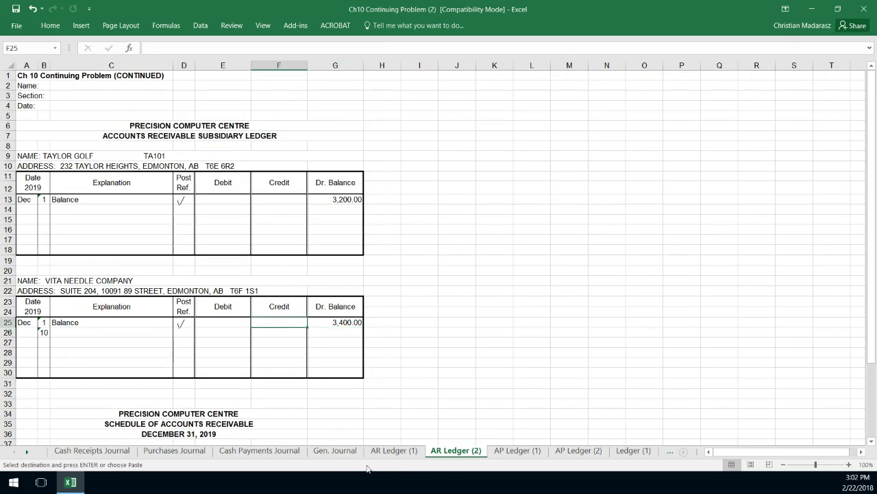
click(109, 451)
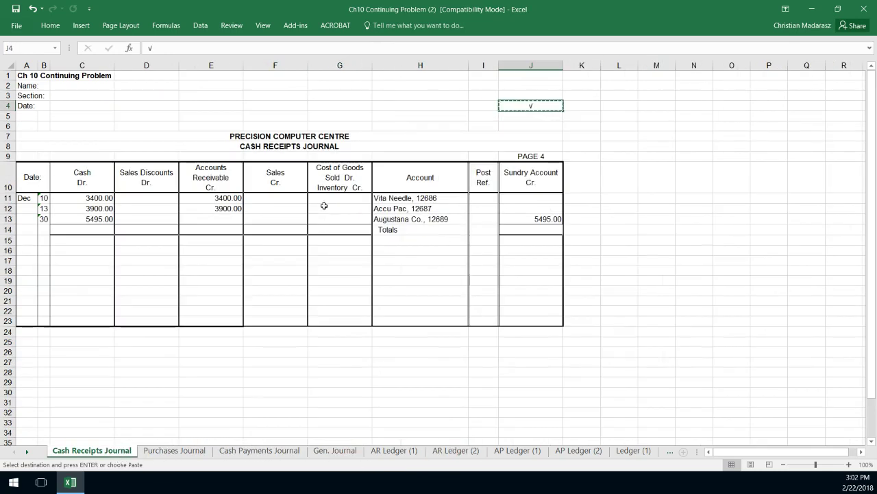
click(456, 450)
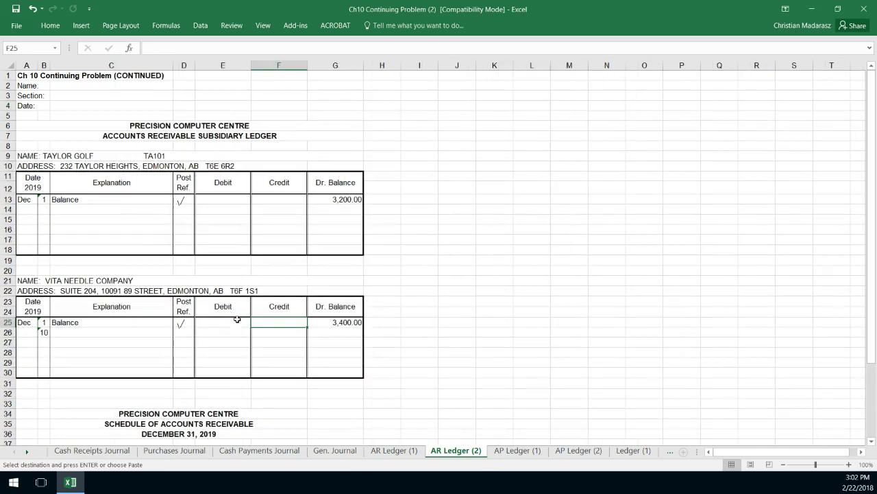
click(71, 332)
click(284, 333)
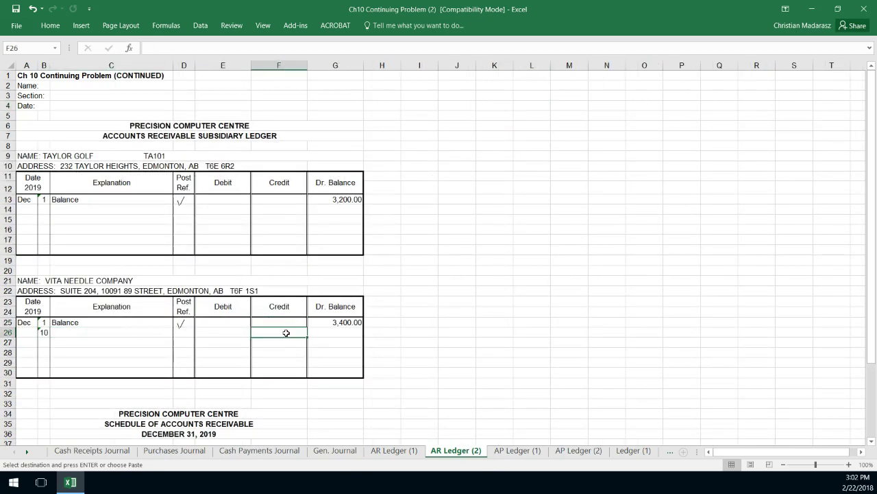
text(3400.00)
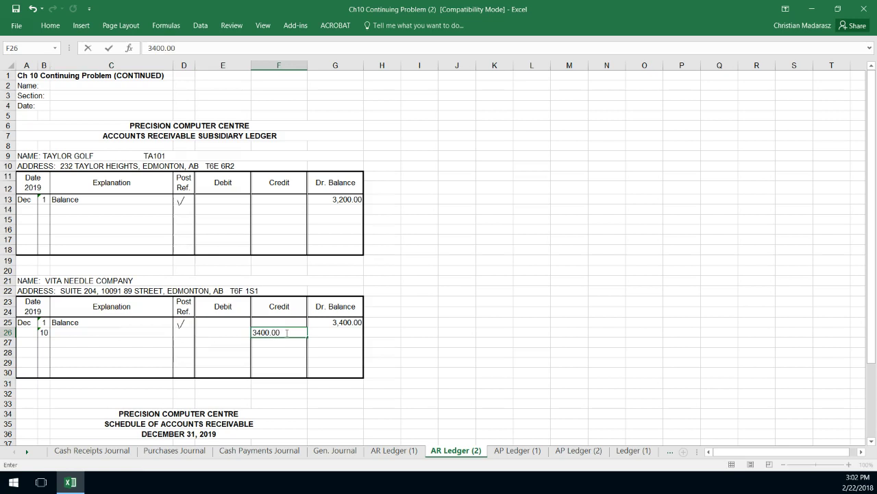
click(345, 333)
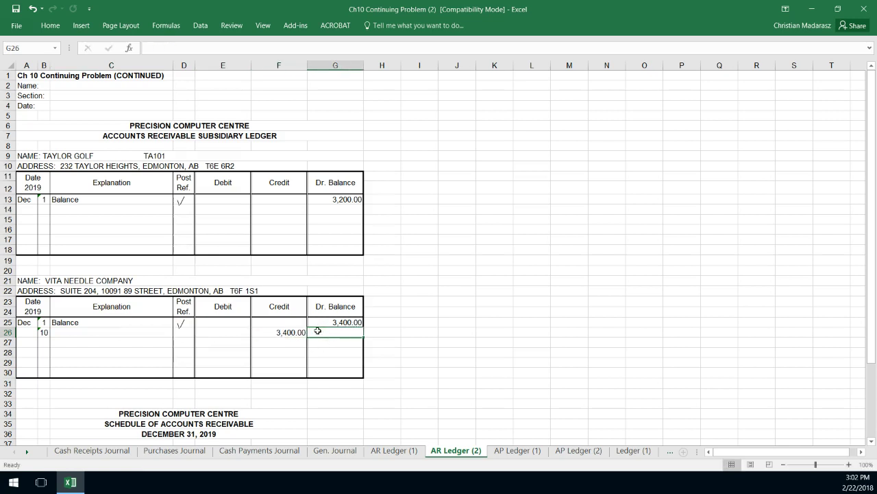
text(0)
Enter CRJ4 as the posting reference for Vita Needle Company's December 10 line, based on the Cash Receipts Journal page number
click(184, 335)
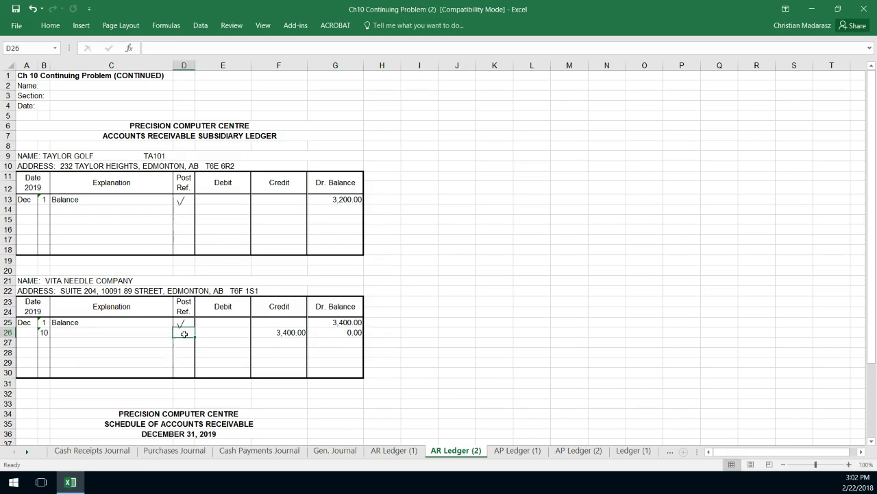
click(111, 453)
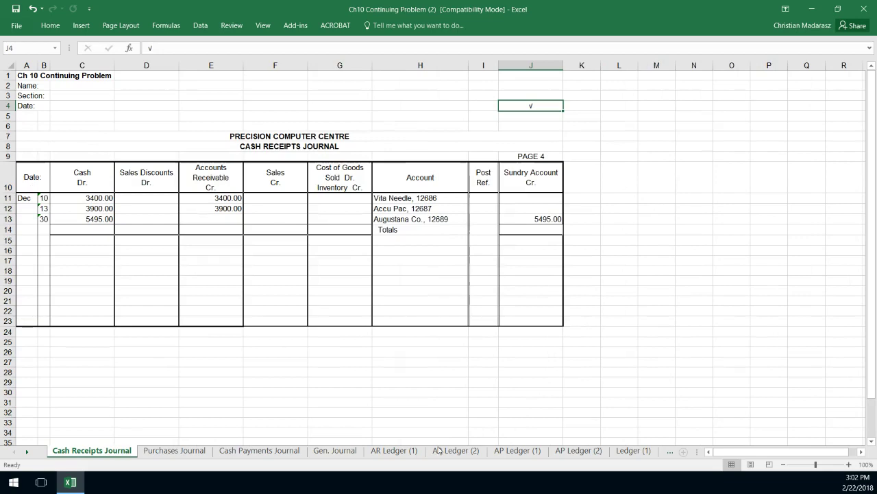
click(458, 450)
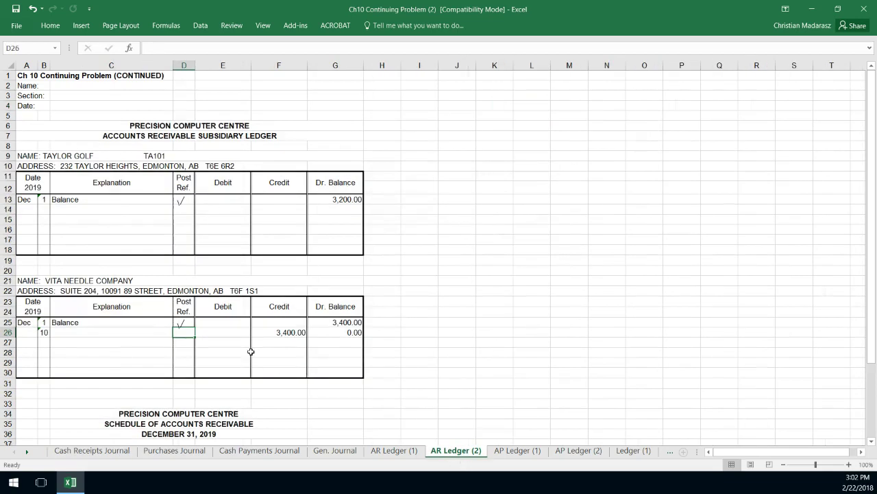
text(CRJ4)
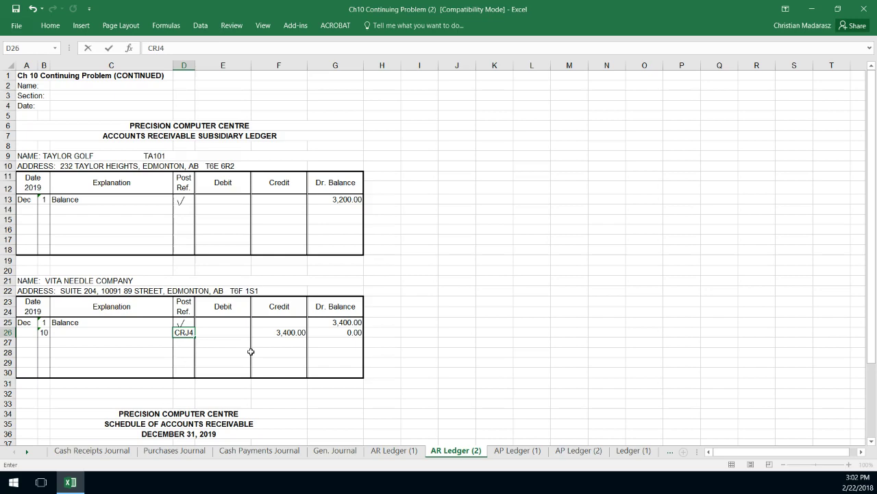
Mark the Vita Needle entry as posted in the Cash Receipts Journal by copying the J4 check mark into its Post Ref. cell
click(113, 451)
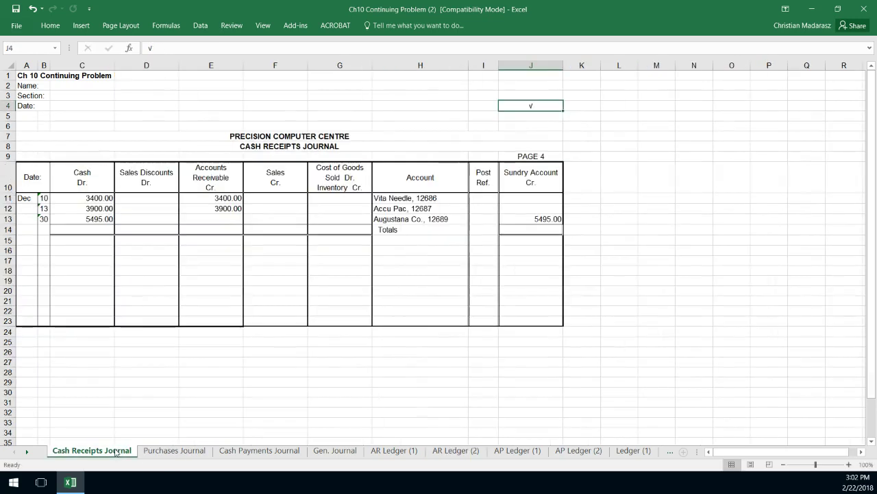
click(487, 199)
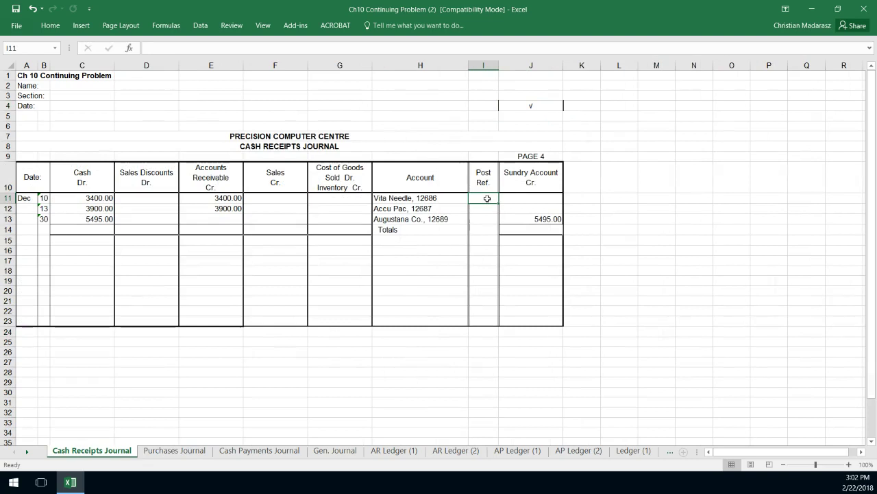
click(482, 229)
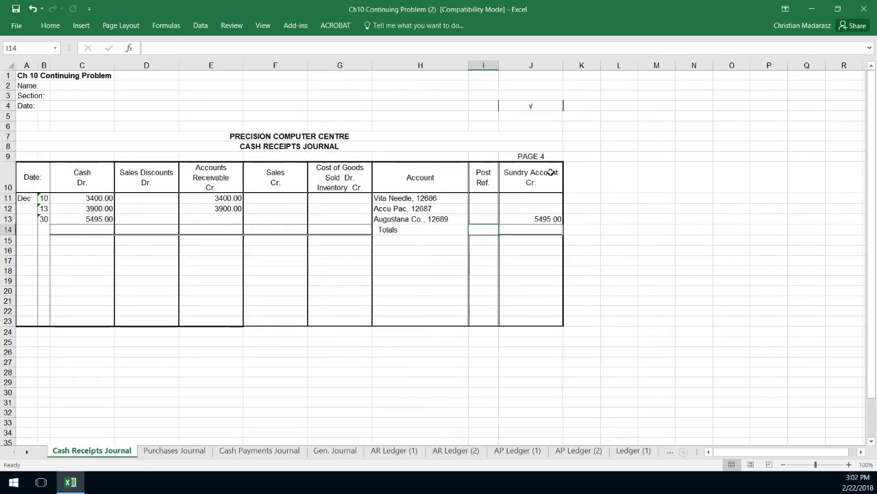
click(538, 105)
key(ctrl+c)
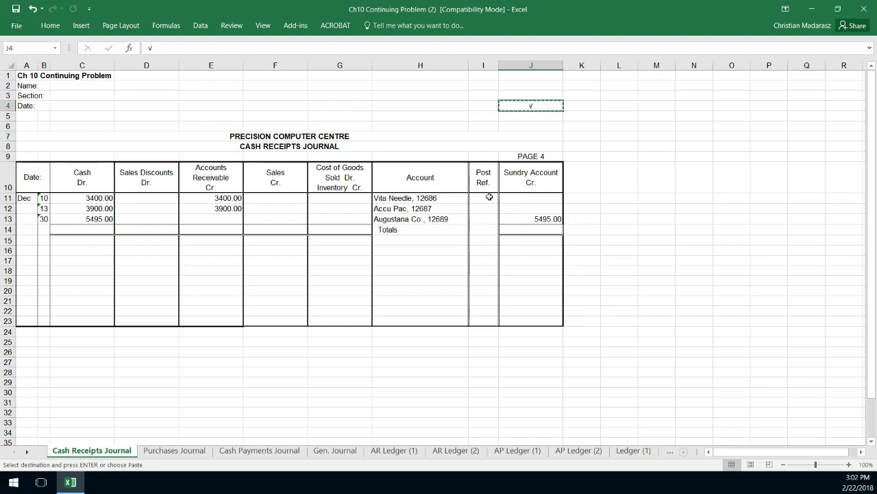
click(484, 198)
key(Return)
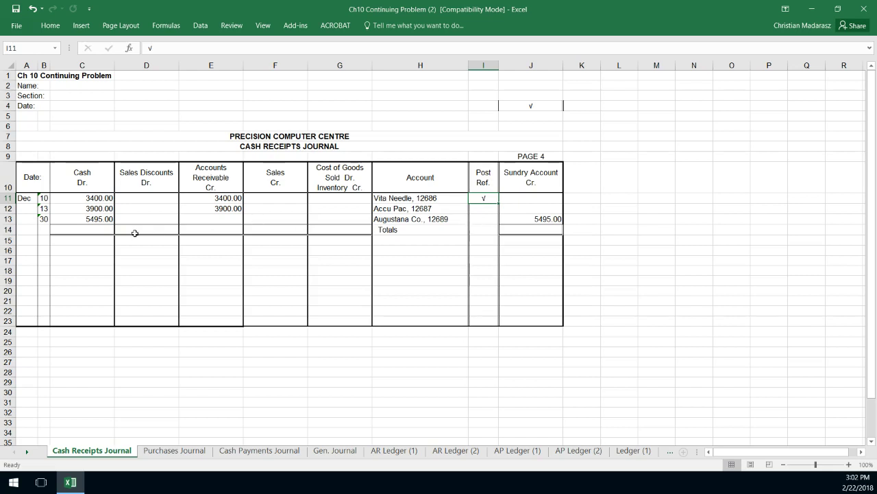
Post the December 13 receipt to Accu Pac, Inc. in AR Ledger (1) as a credit of 3900.00
click(95, 209)
click(223, 208)
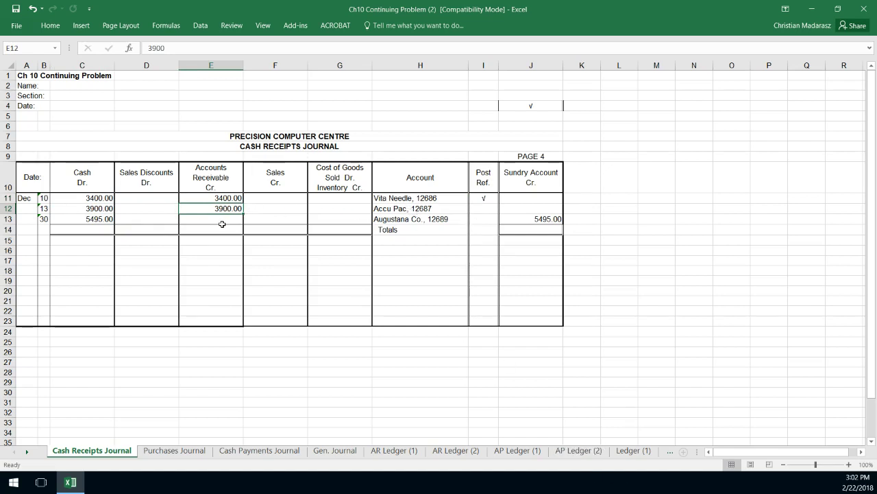
click(464, 454)
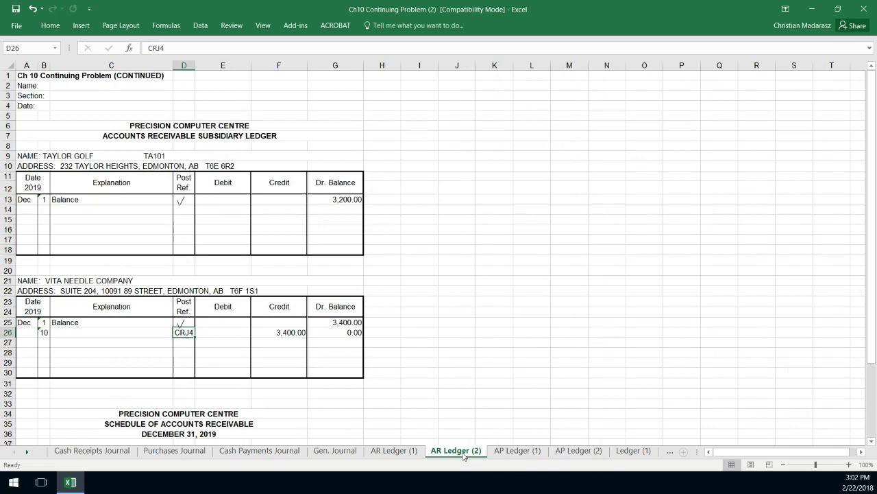
click(397, 452)
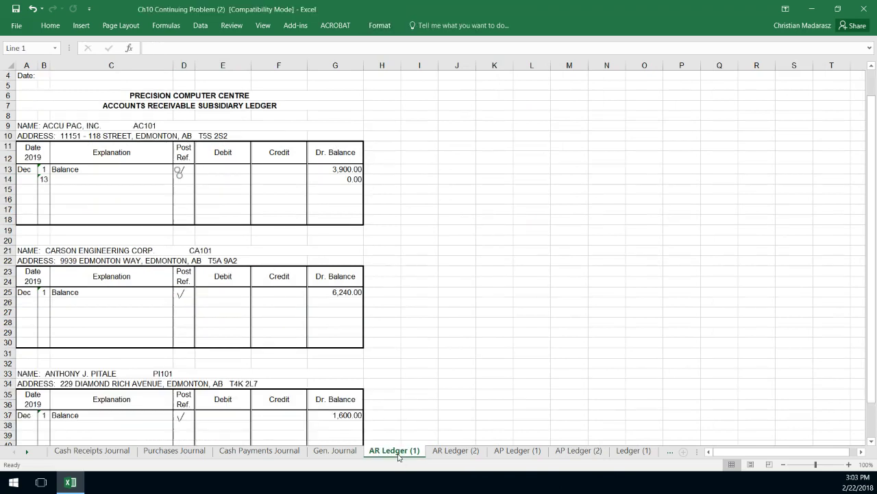
click(267, 179)
text(3900.00)
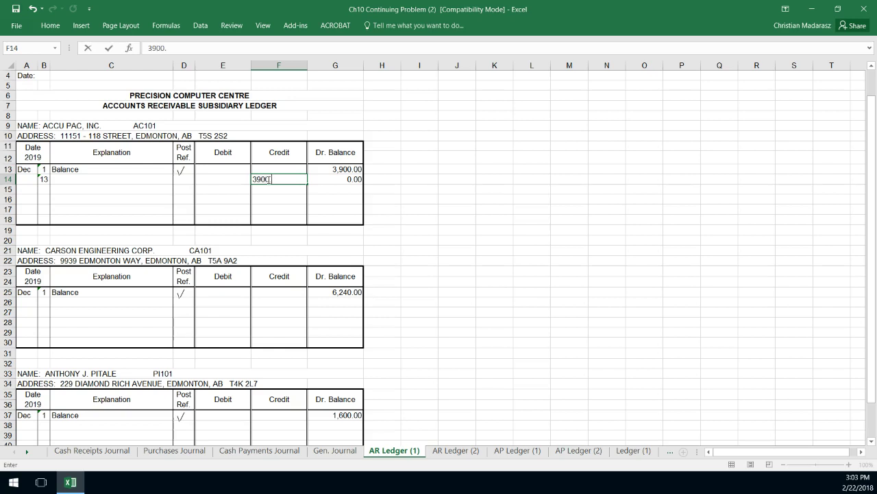
click(329, 179)
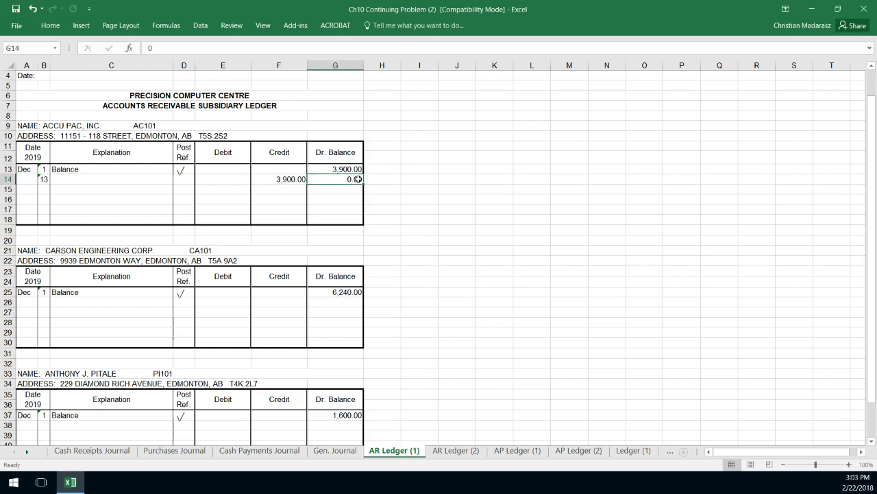
Paste a line shape at Accu Pac's December 13 Post Ref. cell and adjust its placement
click(186, 180)
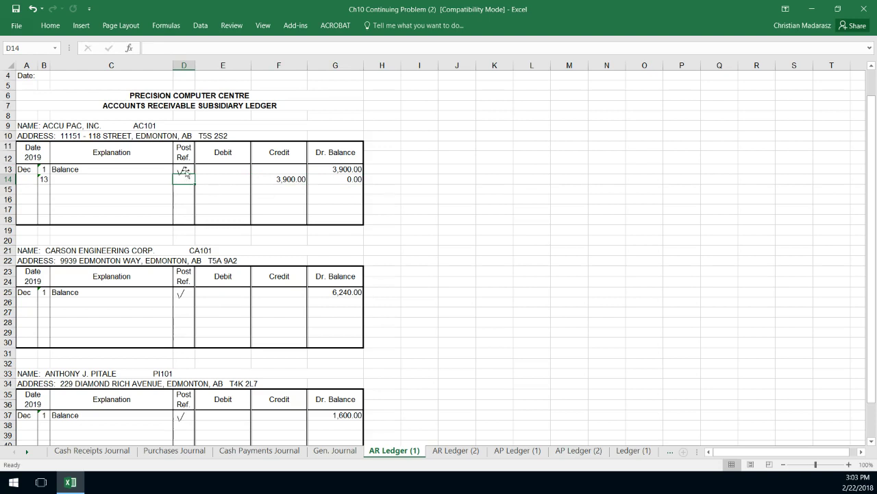
click(183, 171)
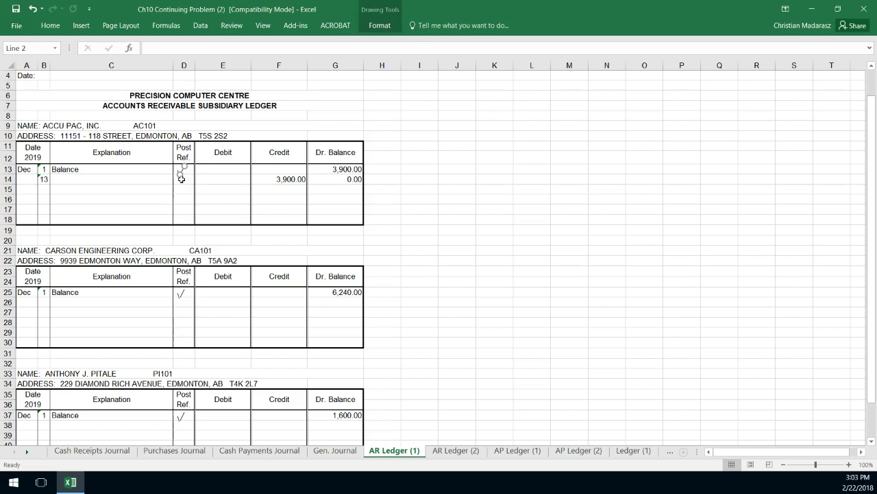
click(182, 178)
key(ctrl+v)
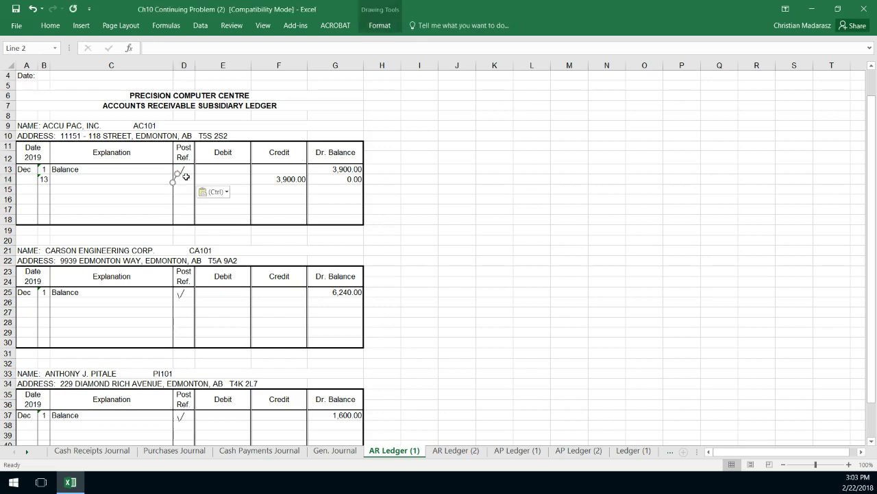
drag(186, 177, 189, 180)
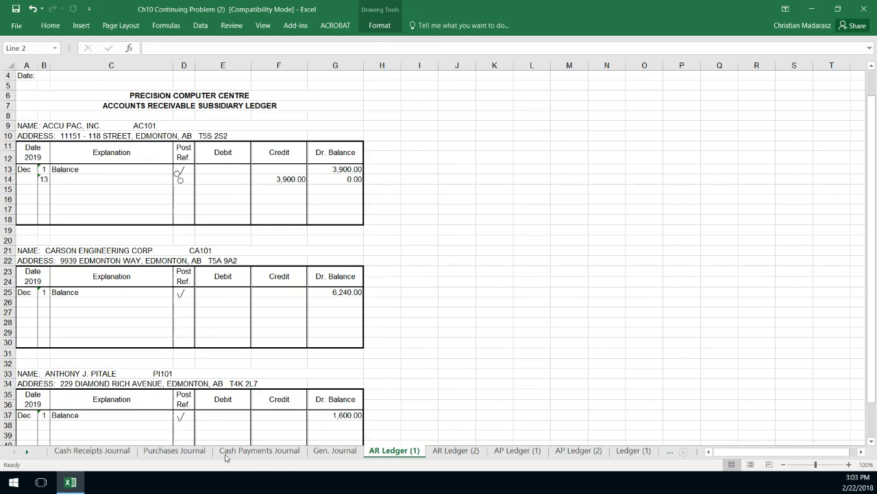
Mark the Accu Pac entry as posted in the Cash Receipts Journal by copying the J4 check mark into its Post Ref. cell
click(92, 450)
click(546, 102)
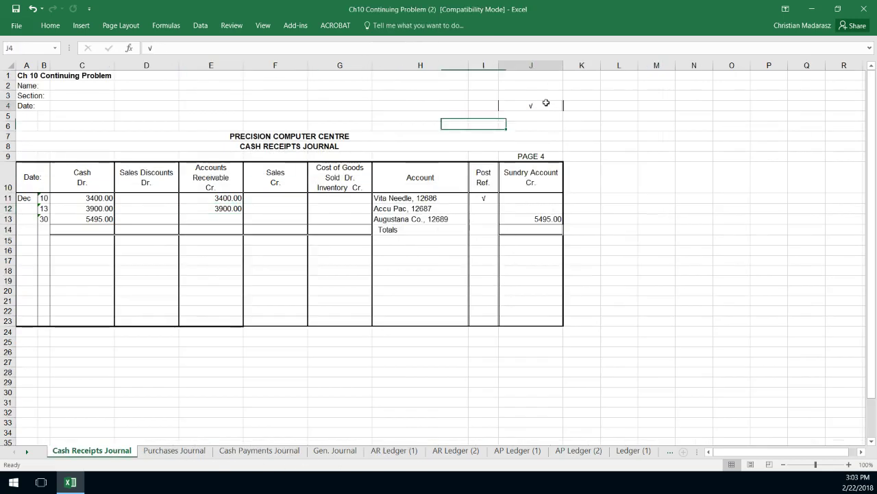
key(ctrl+c)
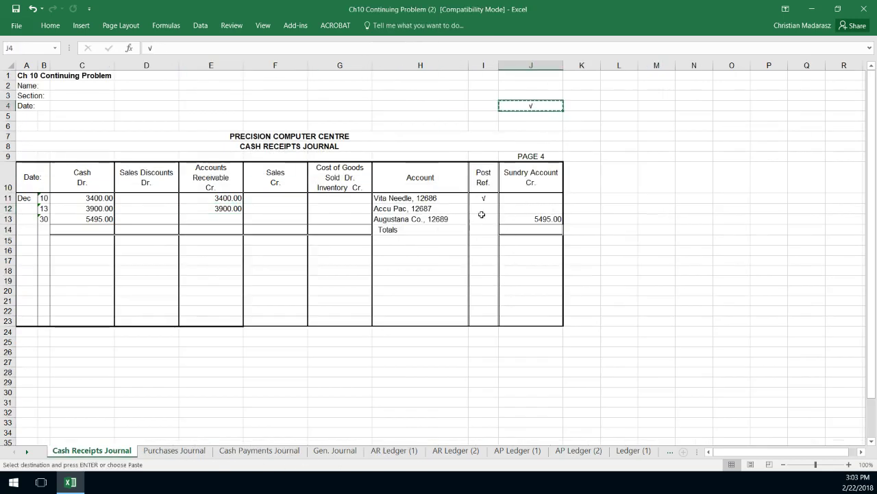
click(484, 210)
key(Return)
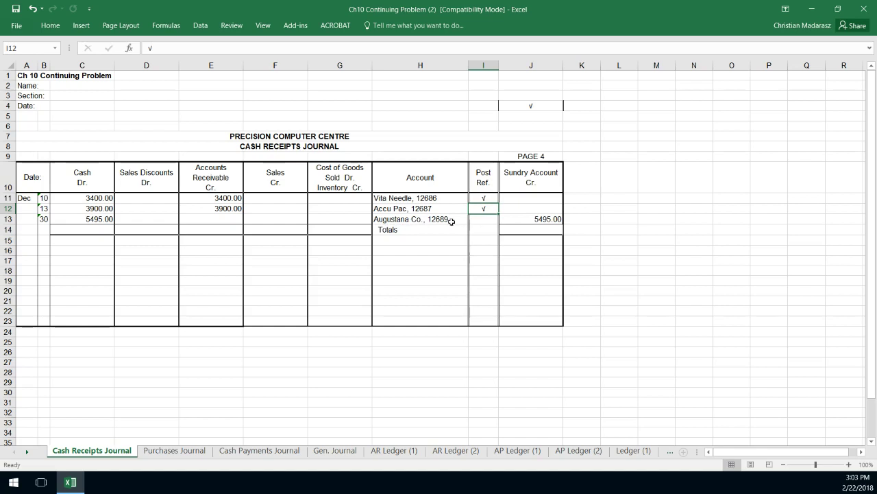
Start the posting of the December 30 Augustana Co. receipt by entering date 30 under Service Revenue in Ledger (4)
click(436, 219)
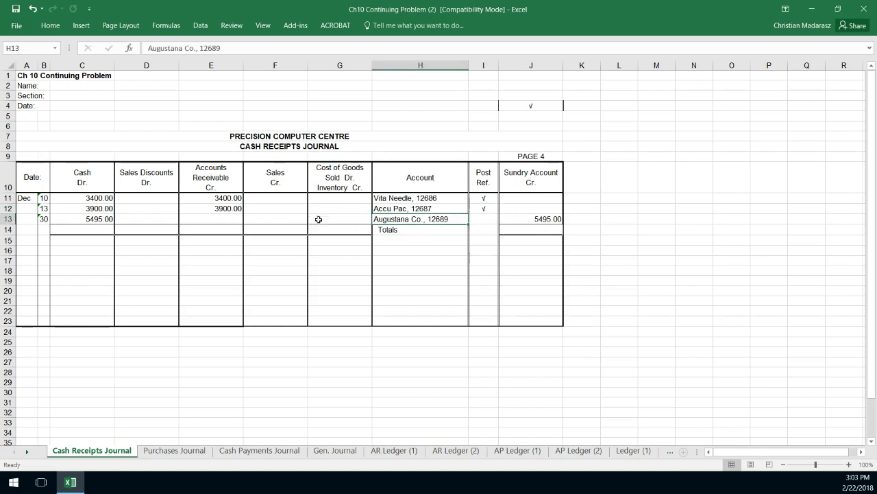
click(480, 221)
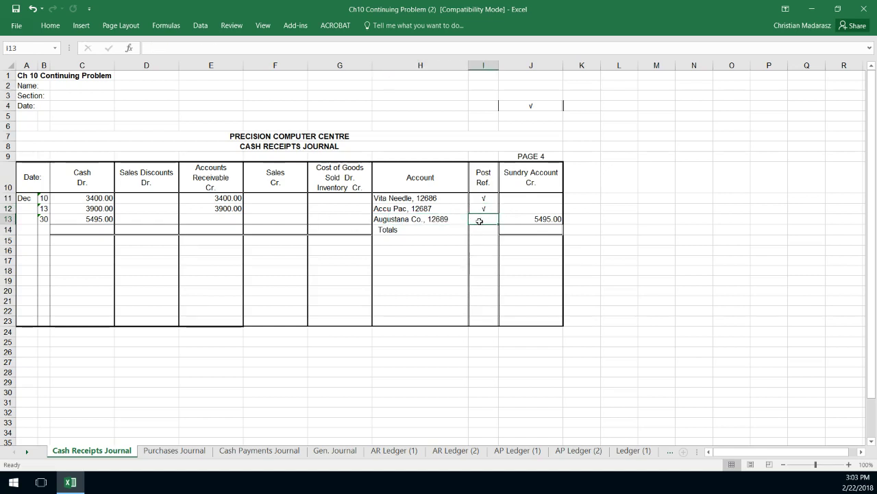
click(544, 219)
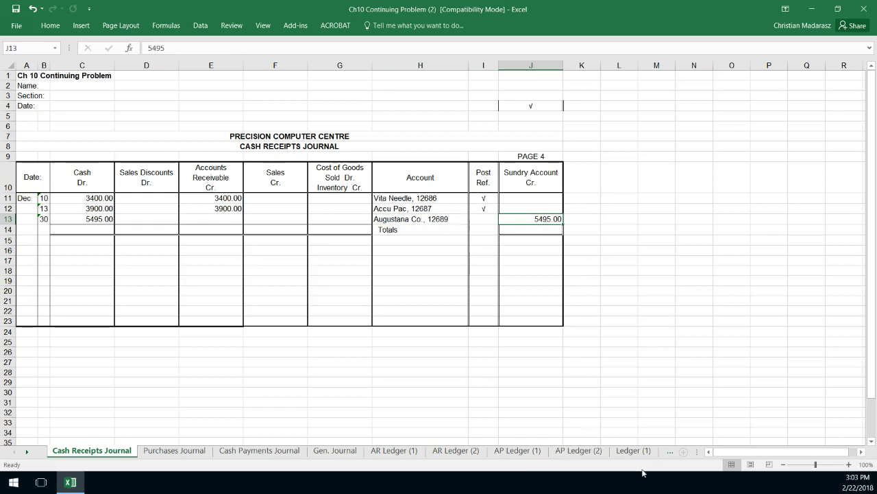
click(670, 451)
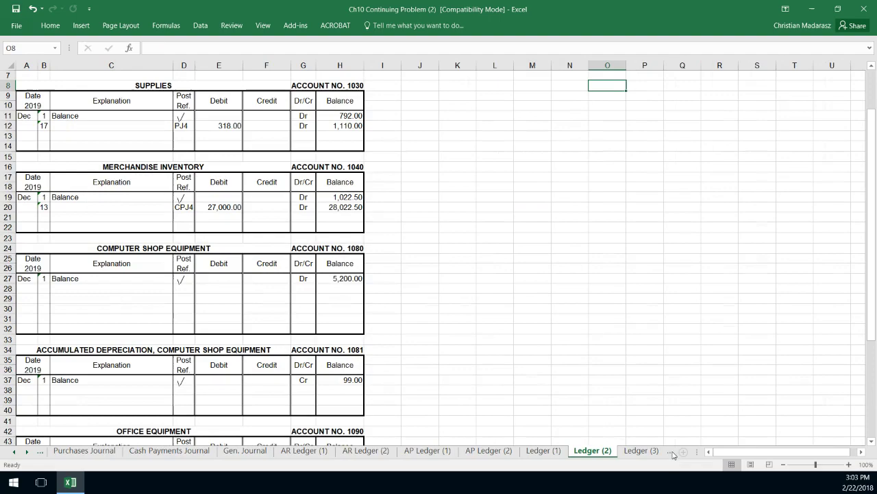
click(647, 451)
click(625, 451)
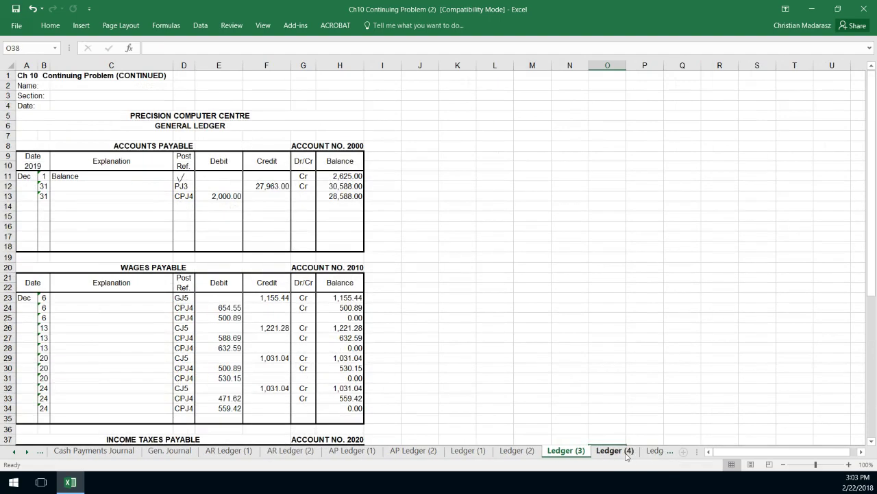
scroll(271, 225, down, 2)
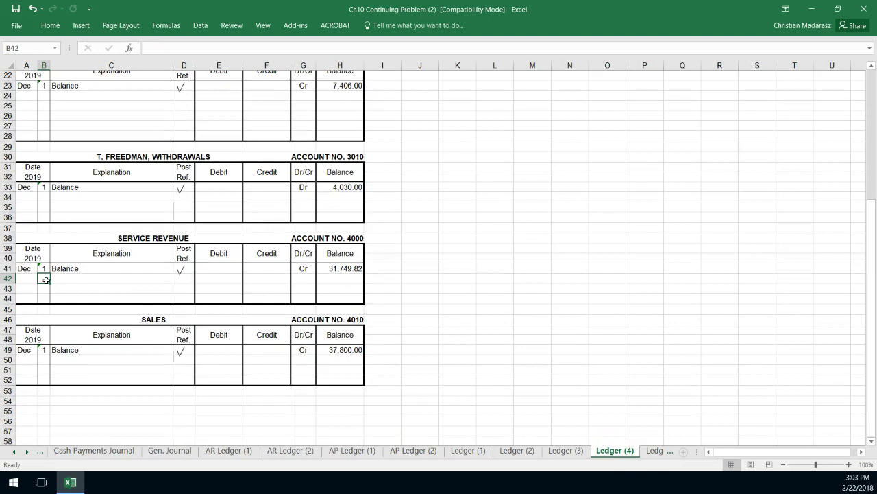
text(30)
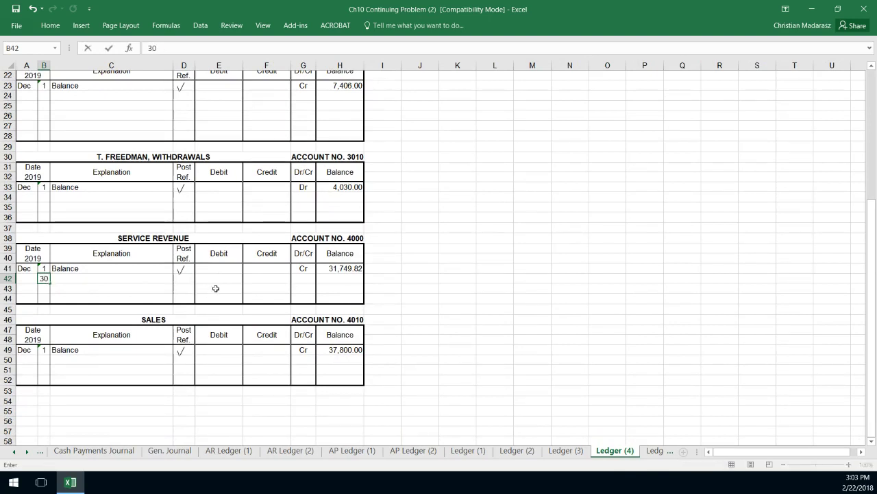
click(179, 277)
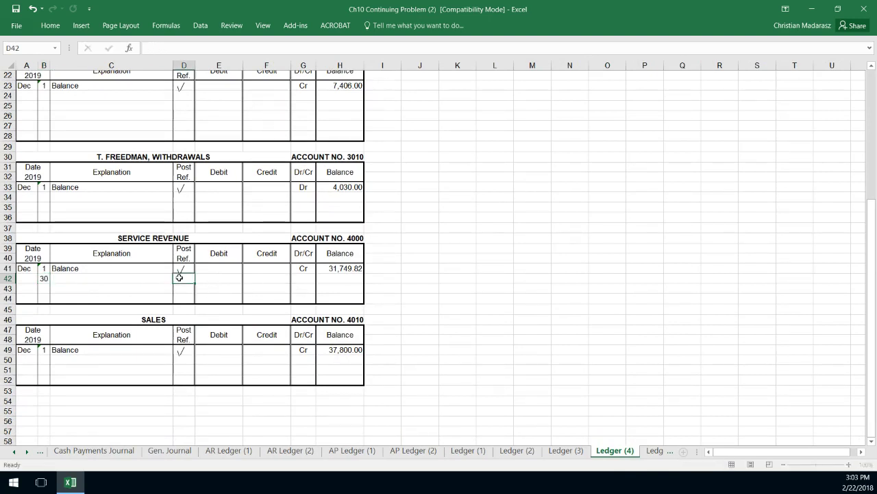
click(275, 276)
text(400)
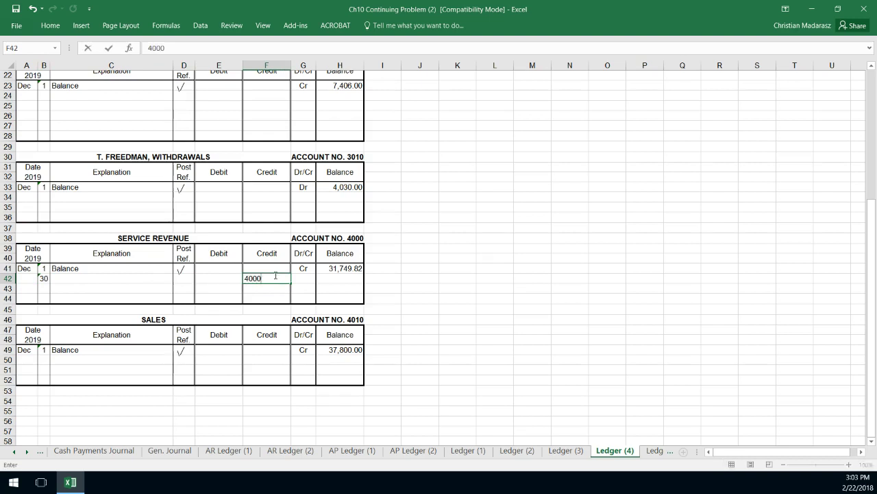
text(0)
key(BackSpace)
key(BackSpace)
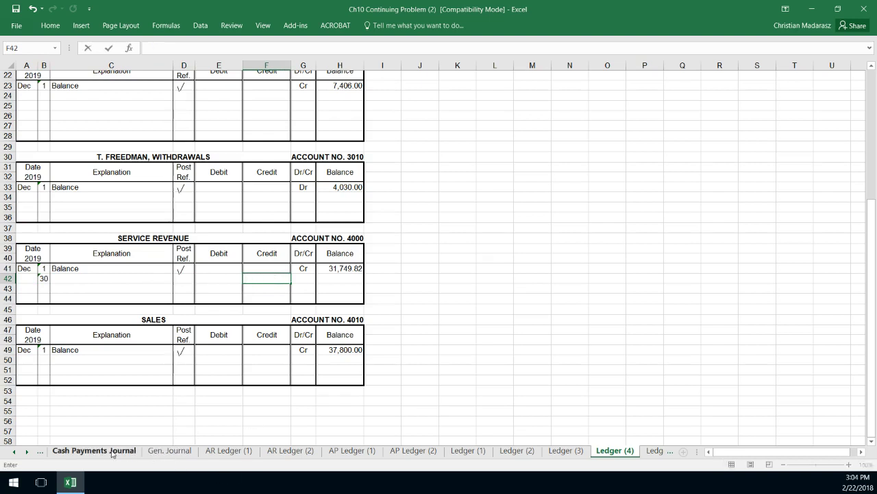
Check Augustana Co.'s sundry amount in the Cash Receipts Journal and enter 5495 as the December 30 Service Revenue credit in Ledger (4)
click(10, 453)
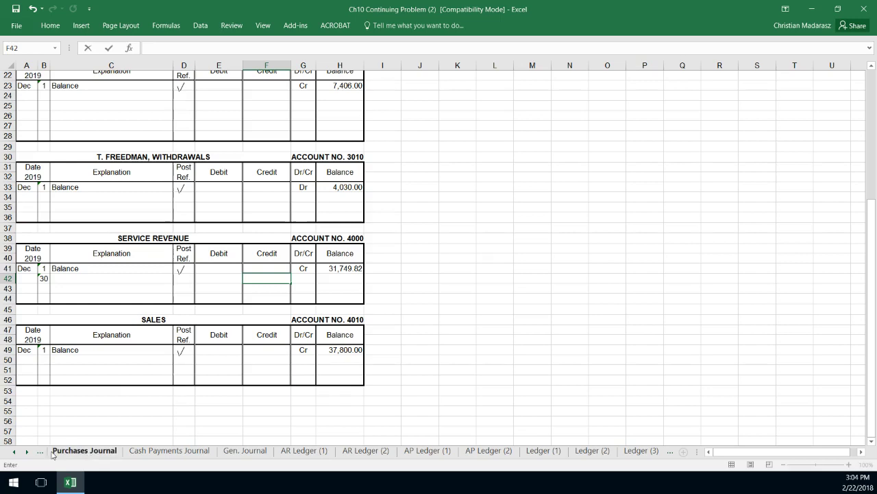
click(14, 453)
click(87, 452)
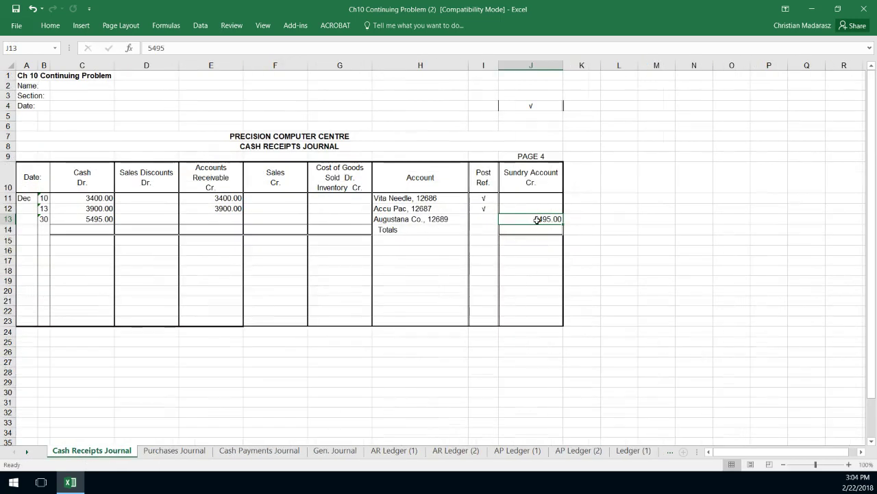
click(634, 453)
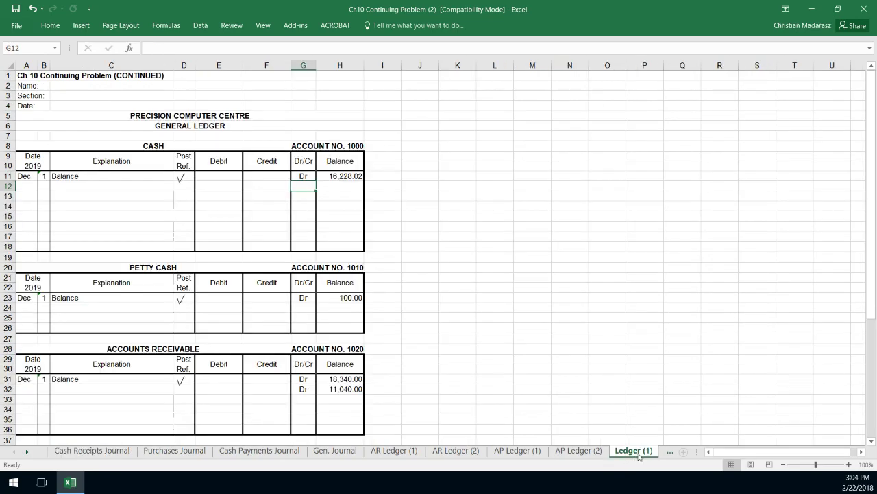
click(670, 451)
click(647, 452)
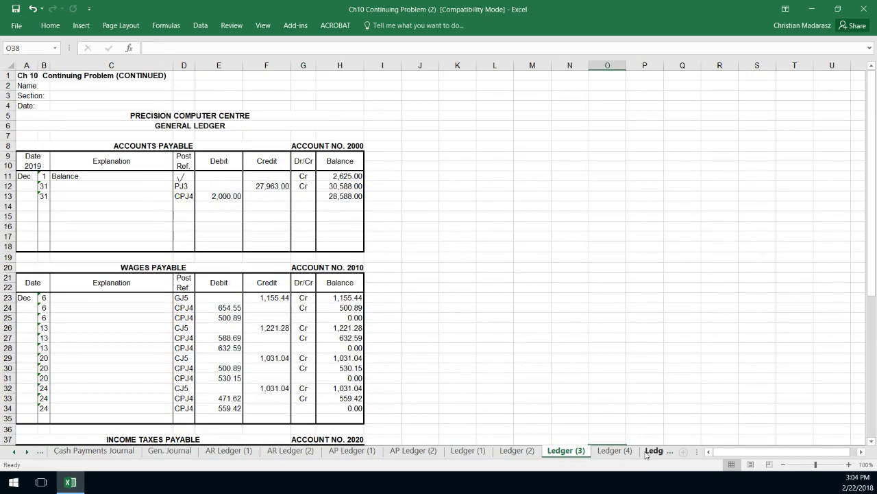
click(628, 454)
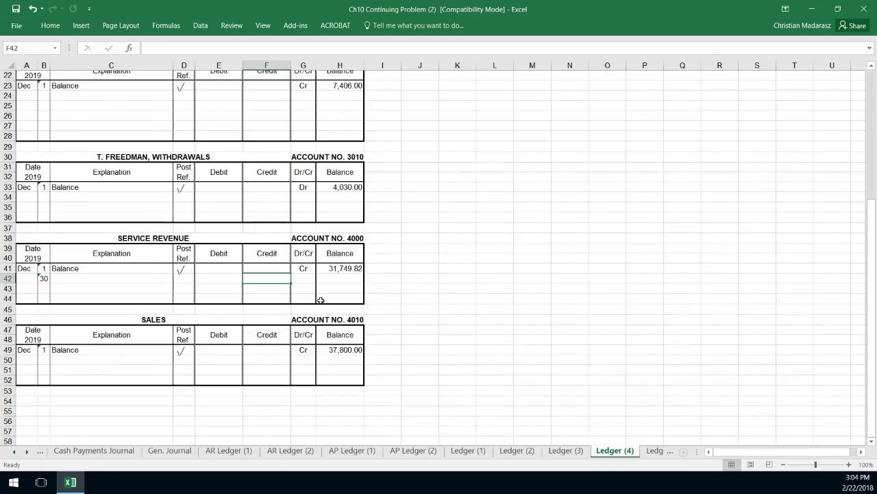
text(5,49)
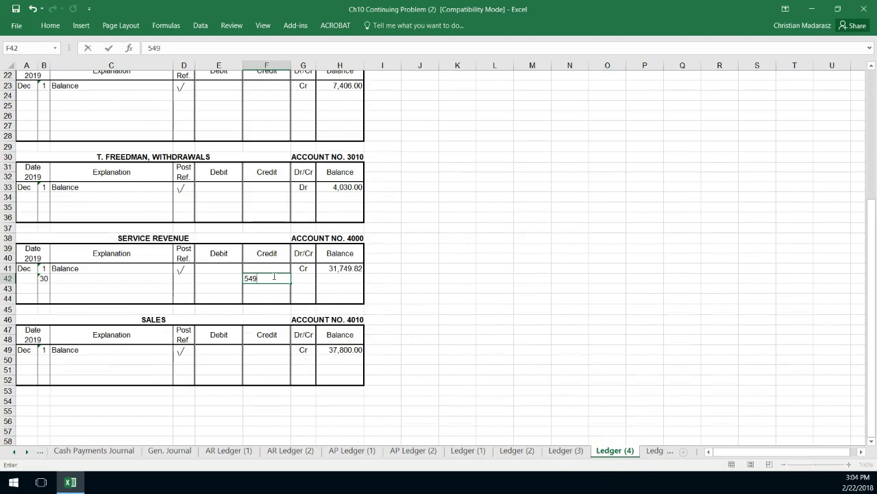
text(5)
click(309, 278)
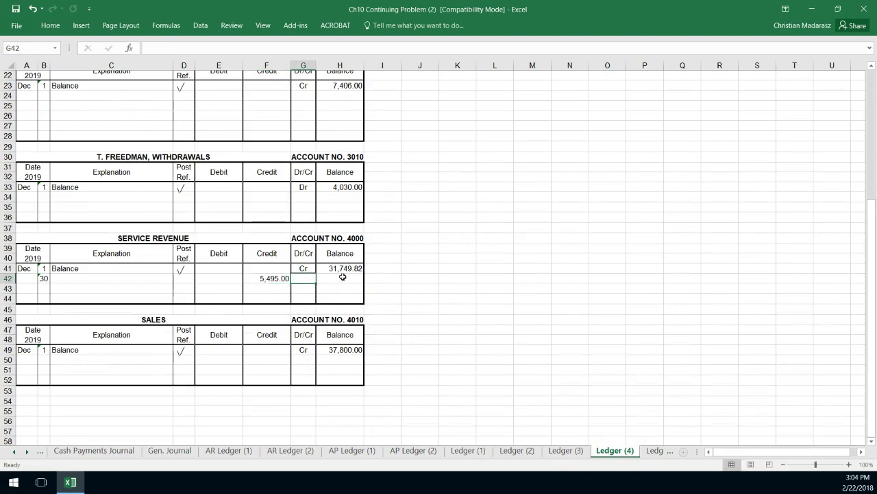
Calculate the December 30 Service Revenue balance in H42 with the formula +H41+F42
click(342, 276)
text(+)
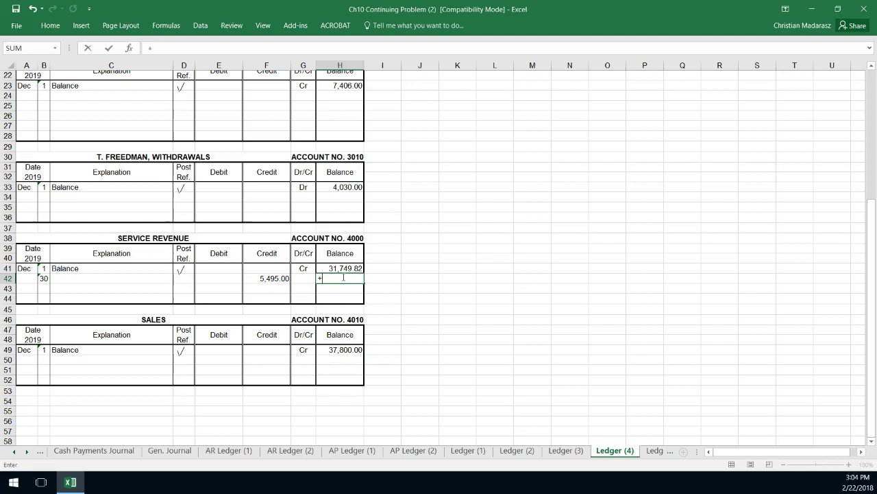
click(340, 268)
text(+)
click(304, 278)
click(270, 279)
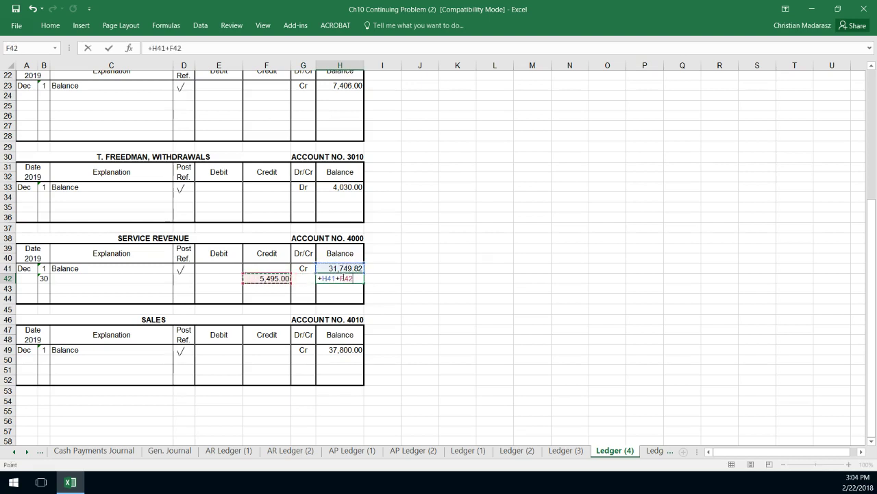
key(Return)
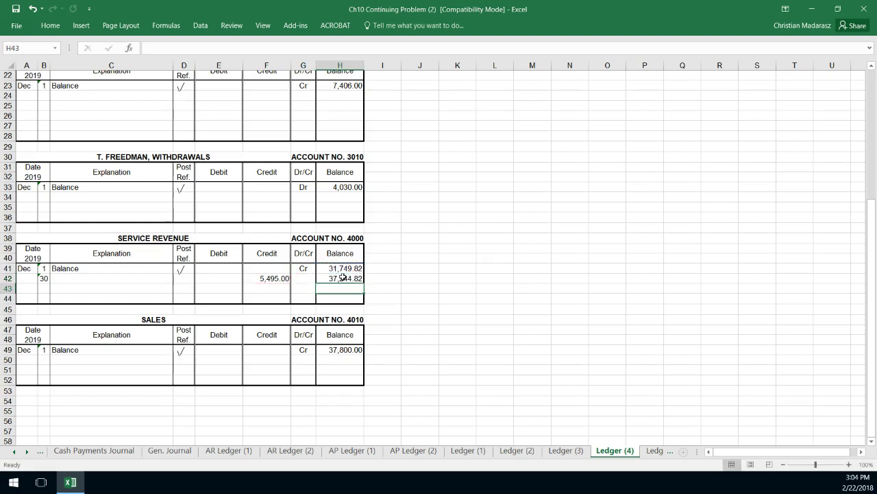
Label the December 30 Service Revenue balance as Cr and set its posting reference to CRJ4
click(302, 279)
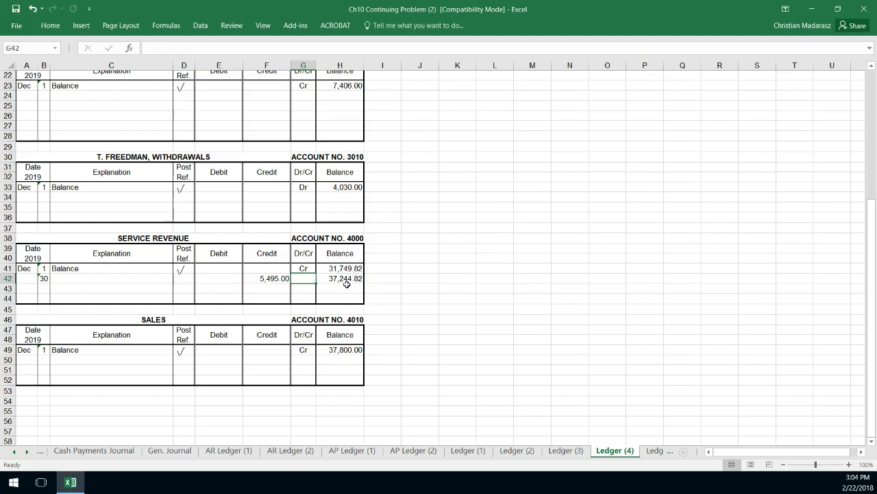
text(Cr)
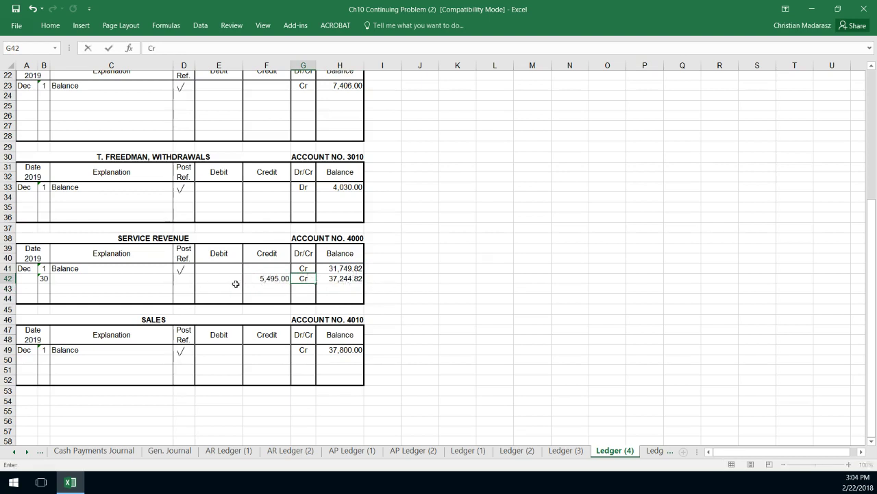
click(186, 279)
text(CRJ4)
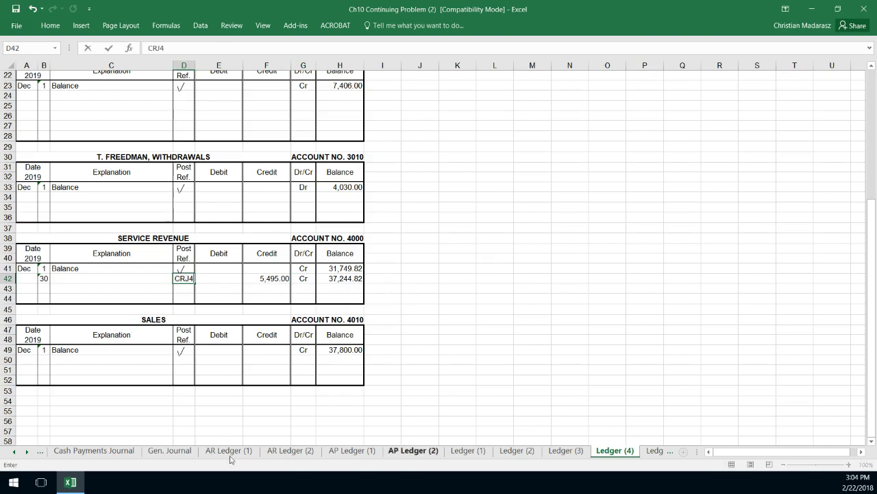
Enter 4010 as the Post Ref. for the Augustana Co. entry in the Cash Receipts Journal
click(14, 451)
click(14, 451)
click(75, 451)
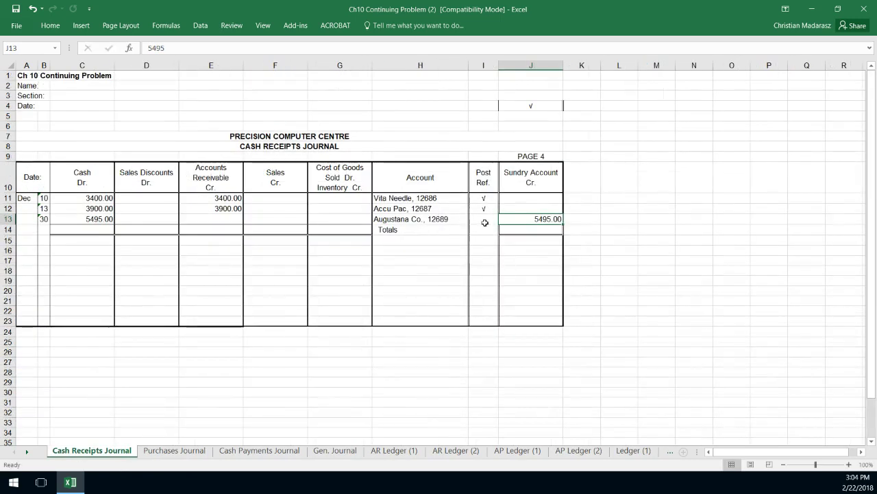
click(485, 222)
text(4010)
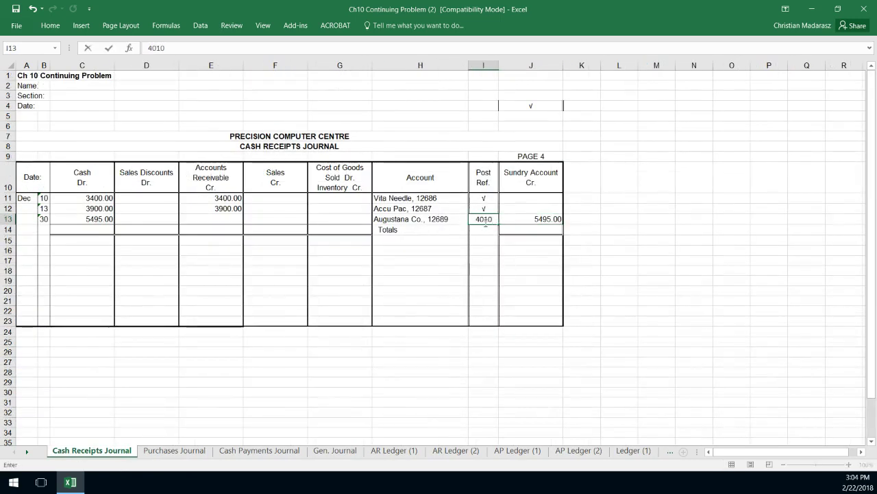
click(92, 243)
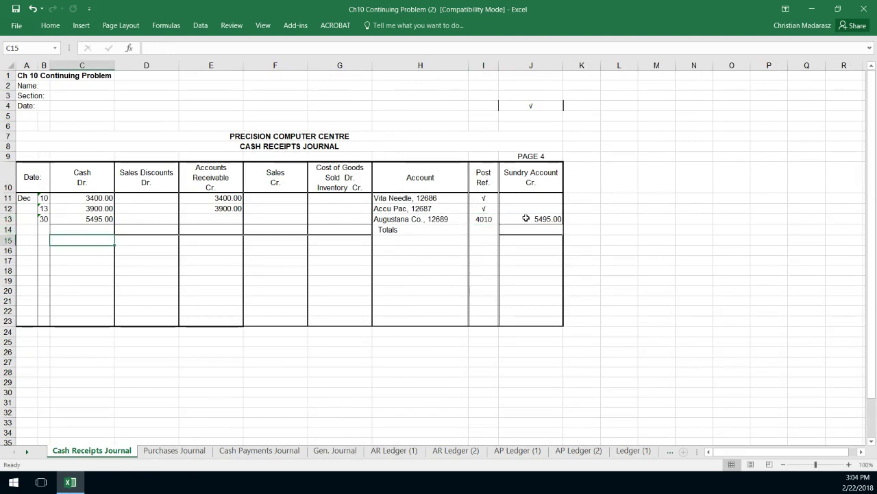
Total the Cash Dr. column in C14 by summing C11:C13
click(87, 229)
text(=sum()
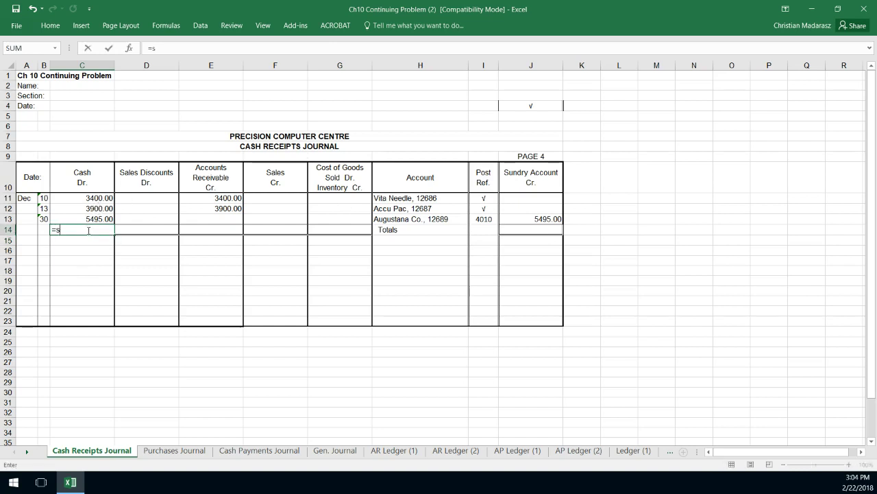
key(Up)
key(shift+Up)
key(shift+Up)
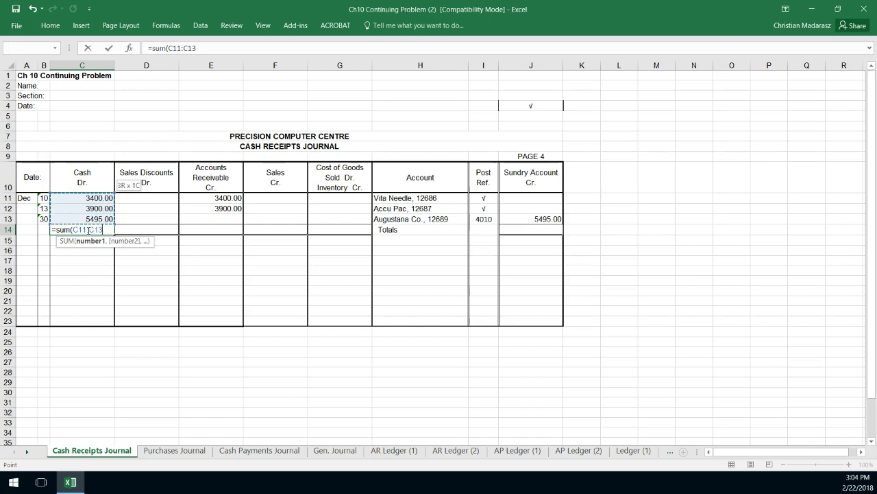
key(Return)
Copy the Cash total formula into the Accounts Receivable Cr. total cell, E14
click(88, 230)
key(ctrl+c)
key(Right)
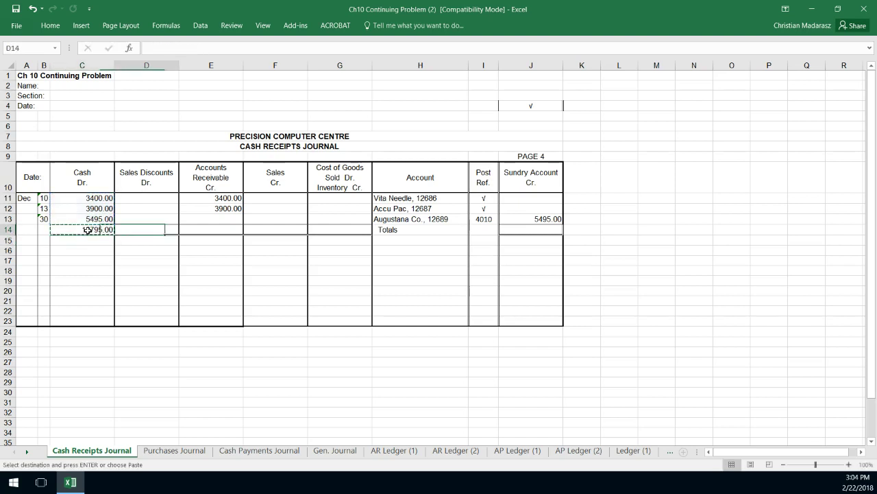
key(Right)
key(Right)
key(Left)
key(Return)
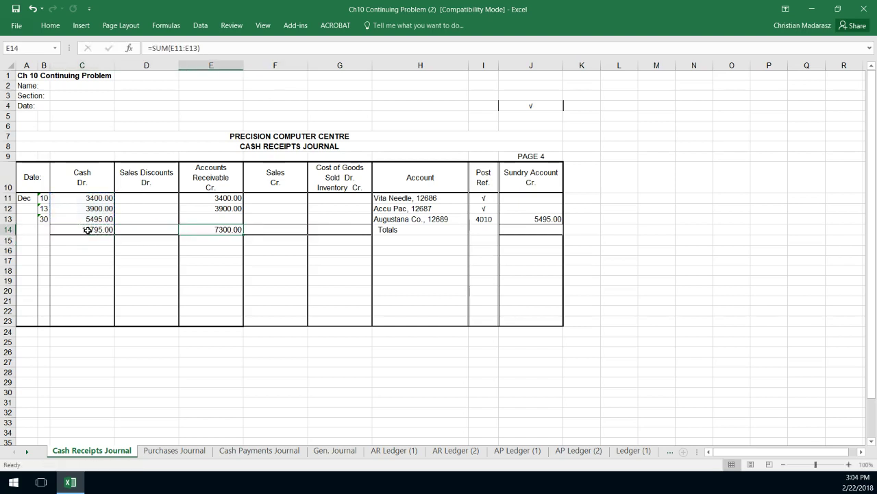
Copy the Accounts Receivable total formula into the Sundry Account Cr. total cell, J14
key(ctrl+c)
key(Right)
key(Right)
key(Right)
key(Right)
key(Right)
key(Return)
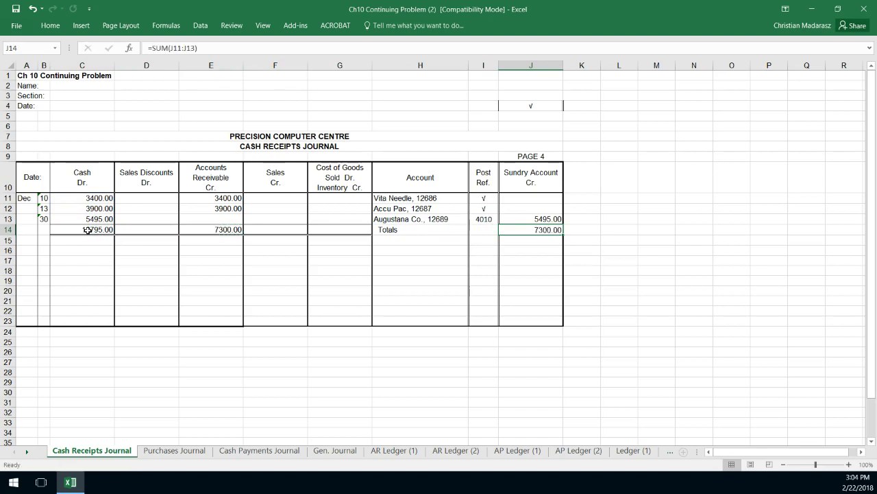
key(Down)
key(Left)
key(Down)
key(Down)
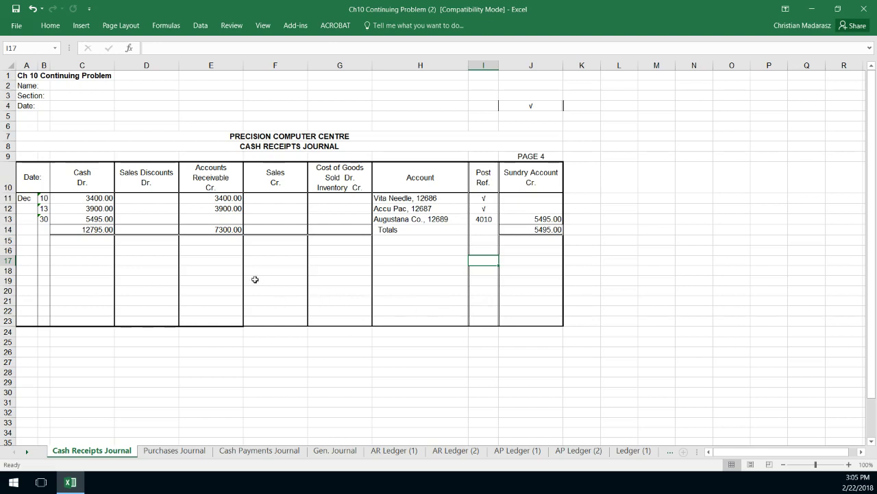
Label cell D19 DR and reference the Cash Dr. total (C14) beneath it in D20
click(102, 229)
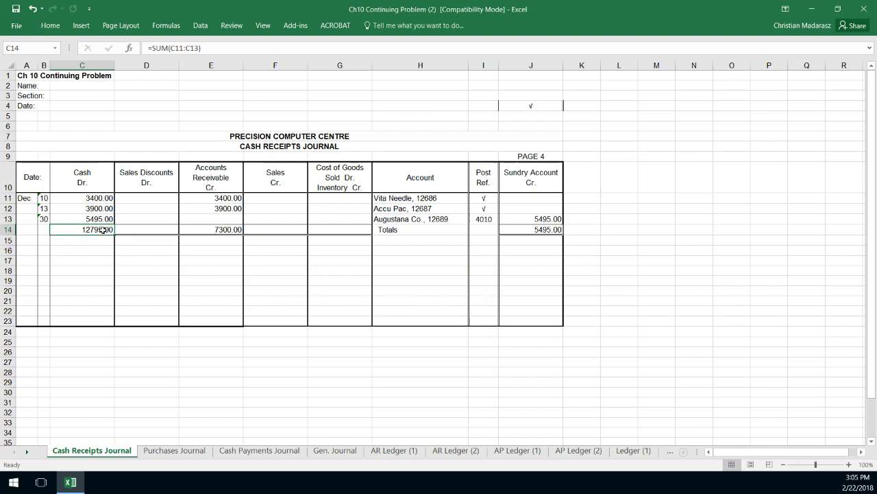
click(109, 281)
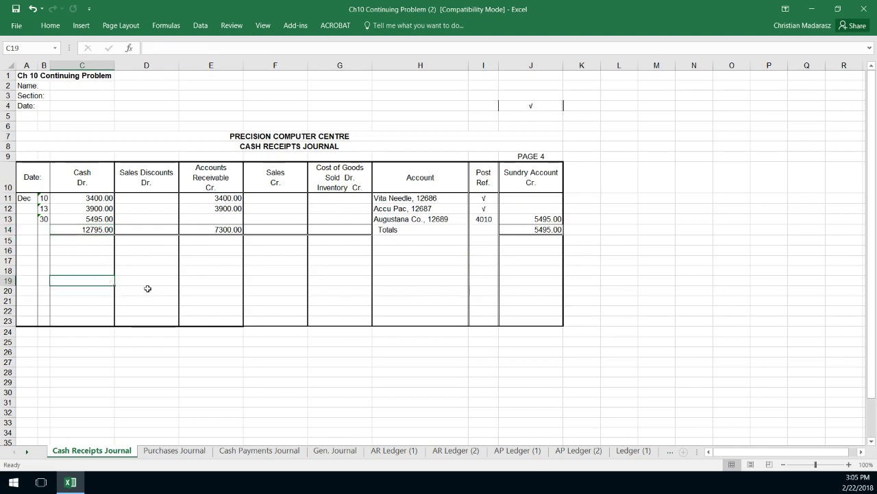
click(137, 279)
text(DR)
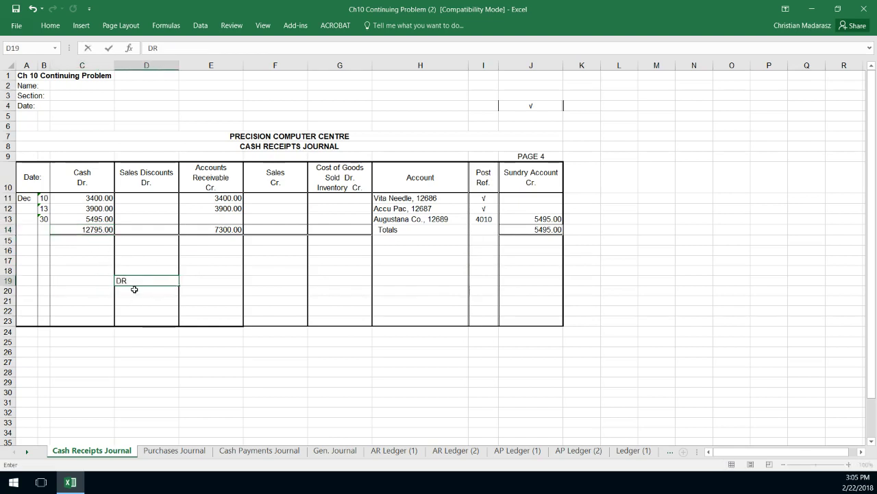
click(134, 289)
text(+)
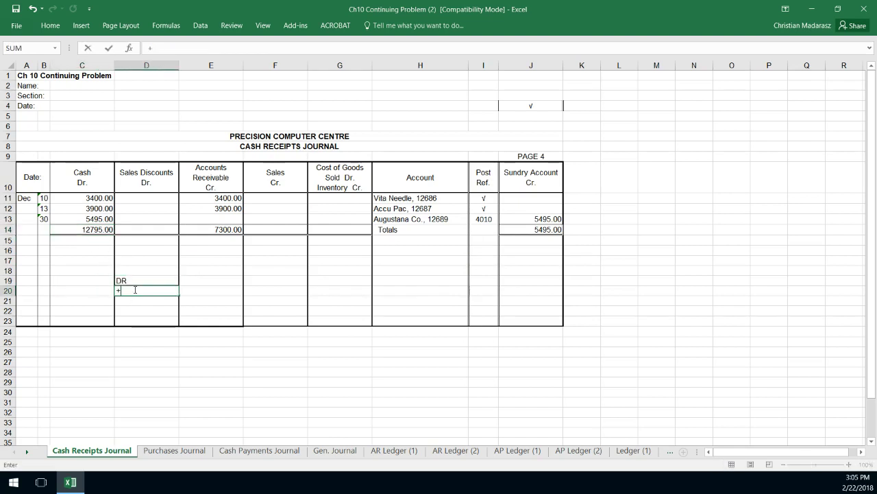
click(100, 229)
key(Return)
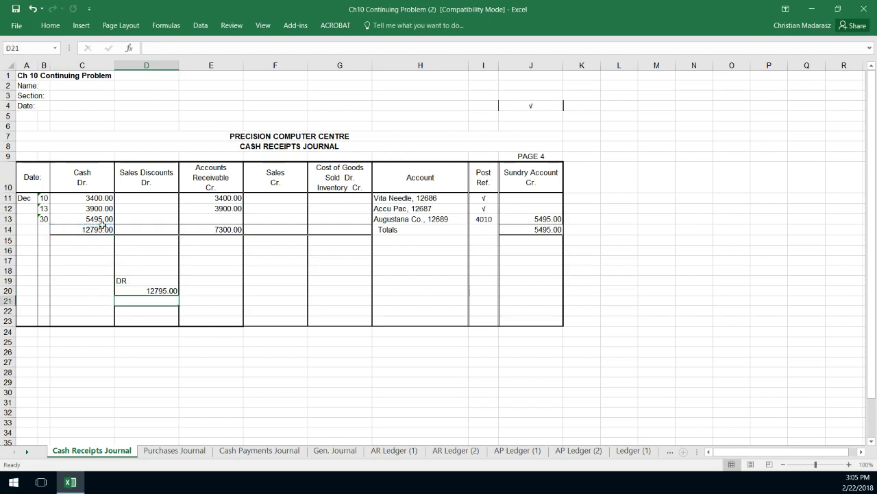
Label cell E19 CR and add the Accounts Receivable and Sundry Account totals in E20 with +E14+J14
click(226, 280)
text(CR)
key(Return)
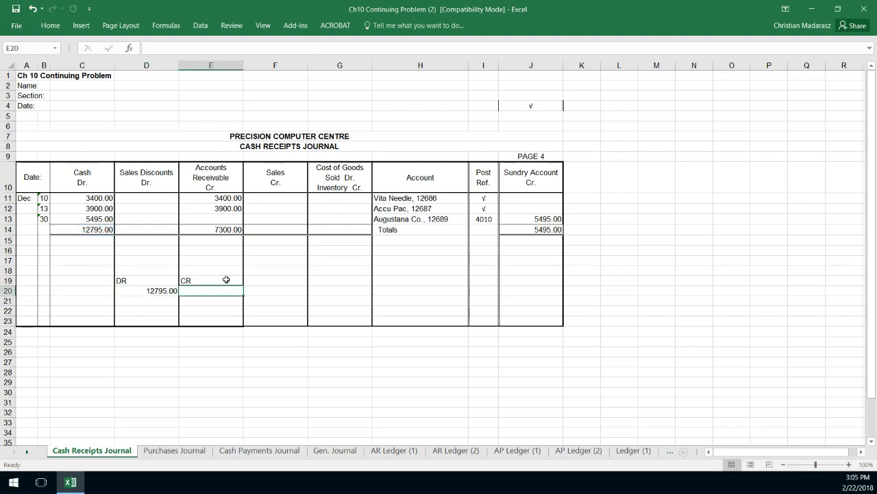
text(+)
click(228, 228)
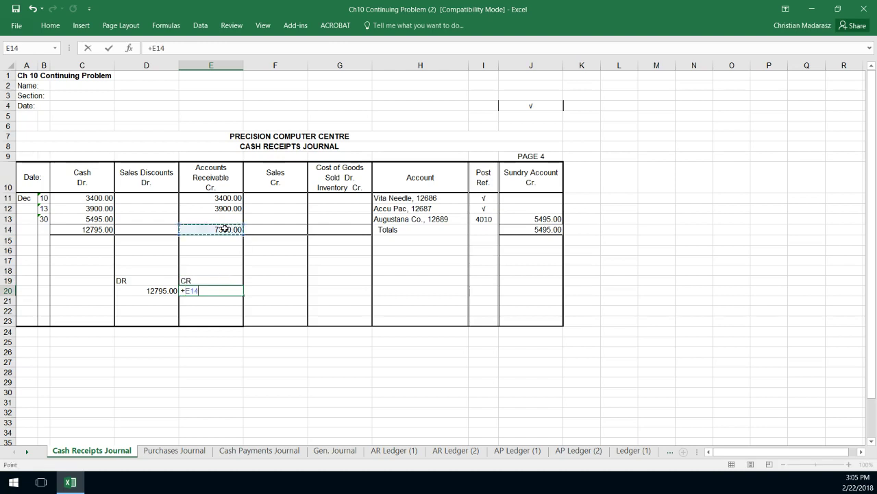
text(+)
click(539, 231)
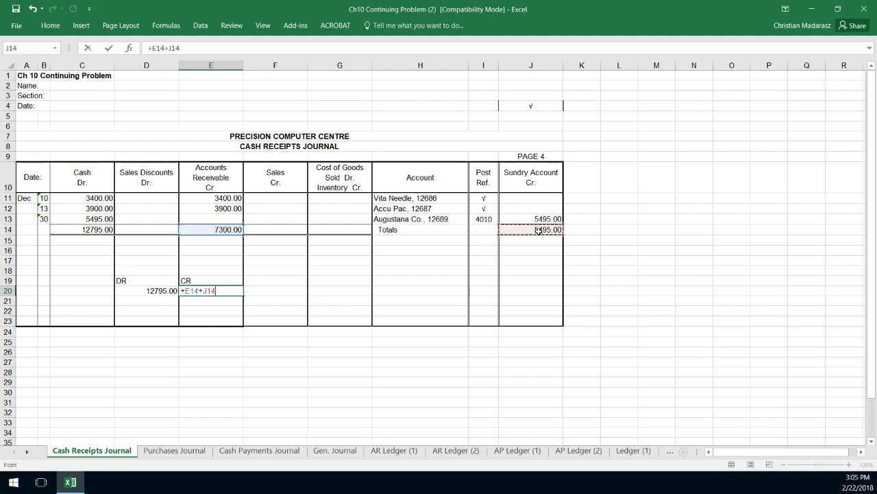
key(Return)
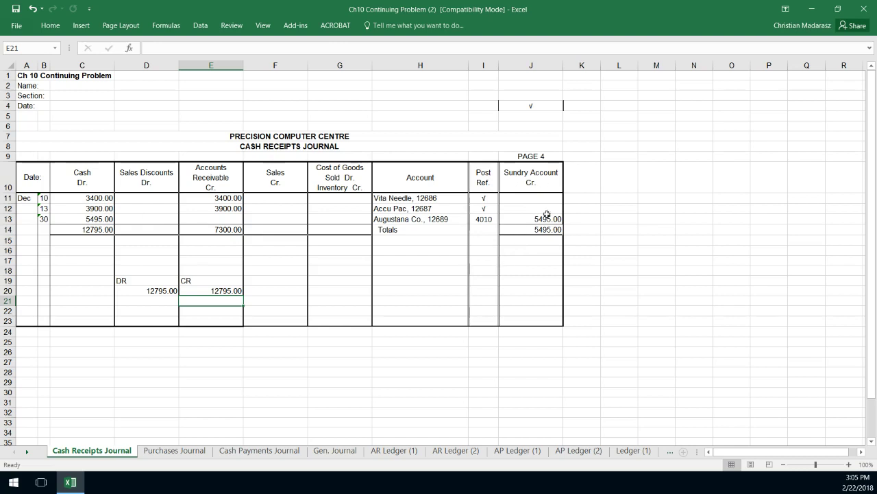
Mark the Sundry Account Cr. total as not posted by entering (x) beneath it in J15
click(535, 241)
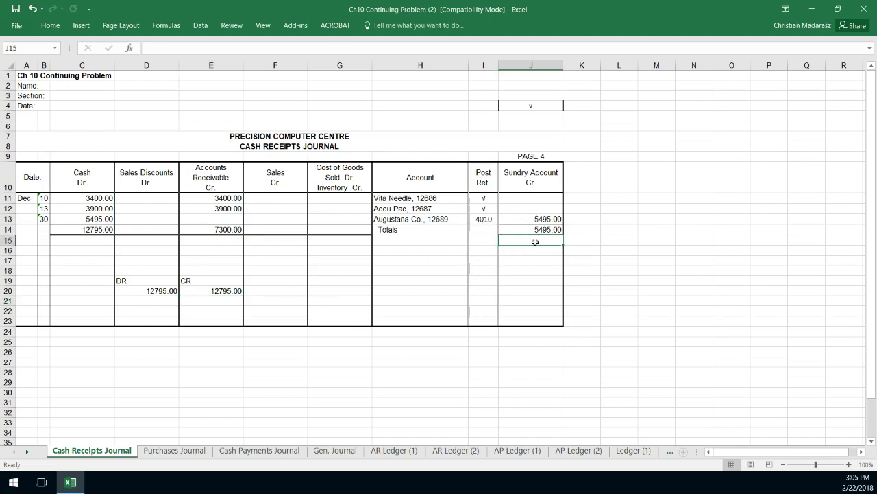
text(()
key(Return)
click(535, 240)
Post the Cash total as a debit of 12795 in row 12 of the general ledger's Cash account on Ledger (1)
click(92, 239)
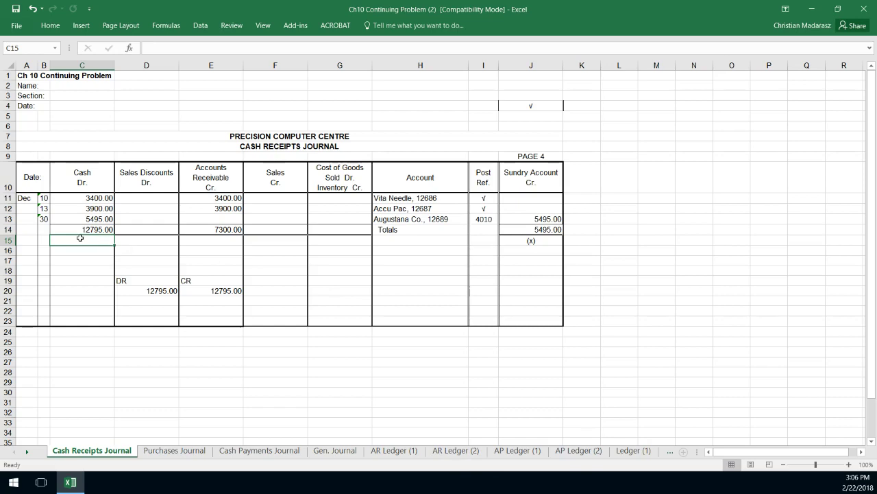
click(633, 450)
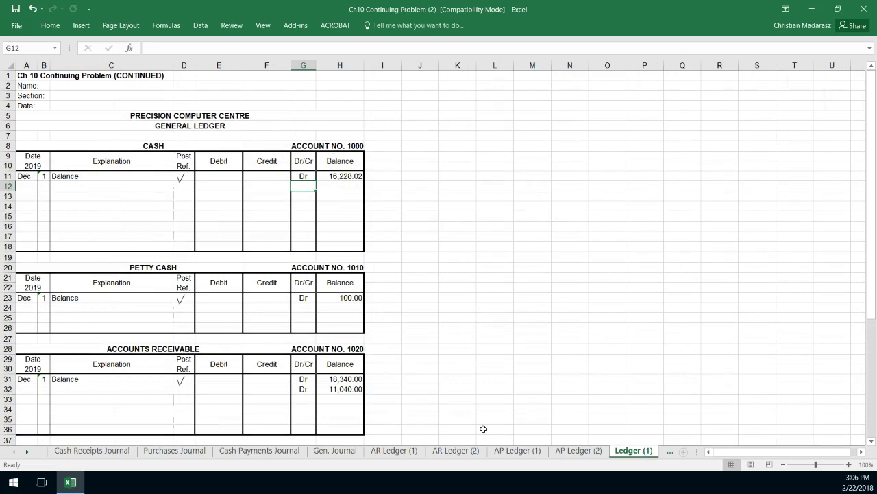
click(89, 455)
scroll(66, 456, down, 1)
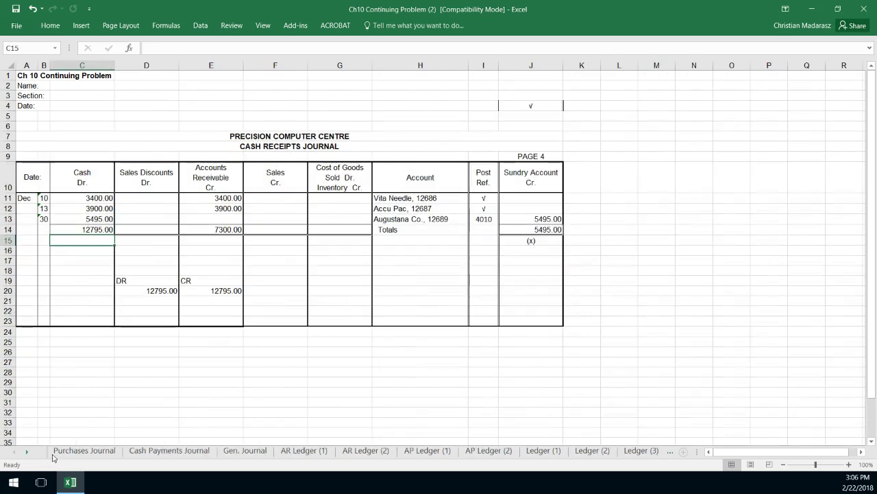
click(74, 456)
click(15, 453)
click(89, 450)
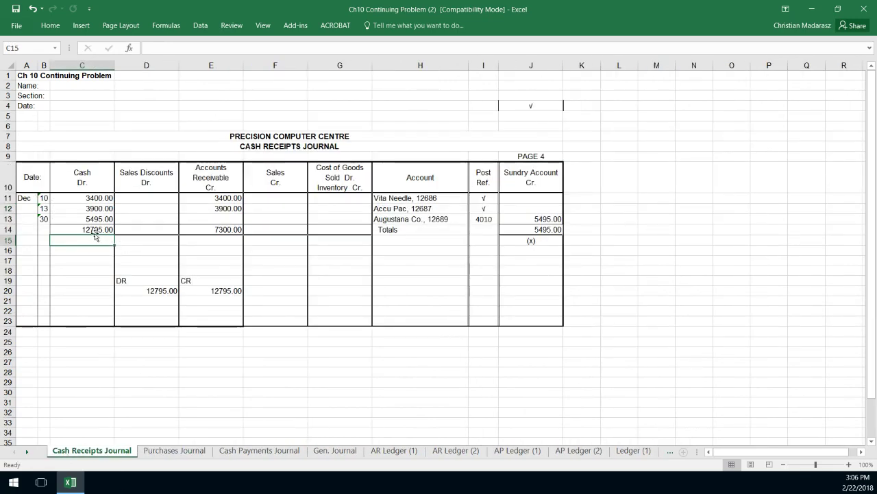
click(633, 450)
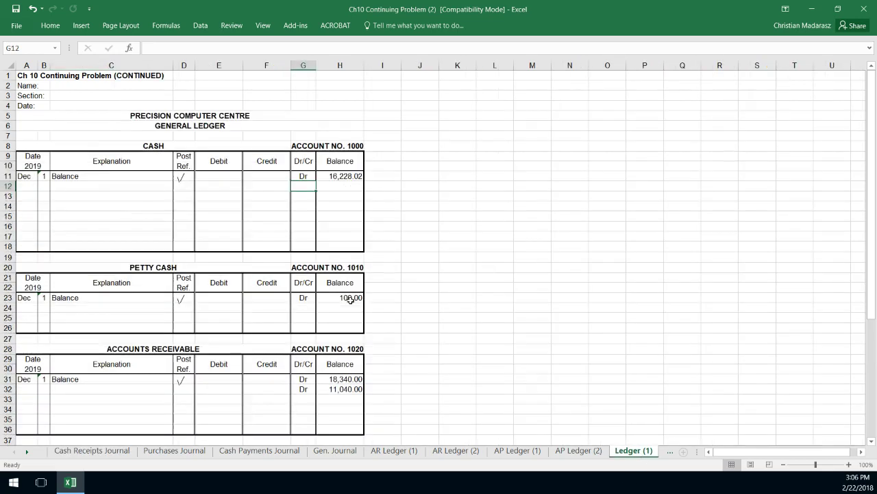
click(220, 188)
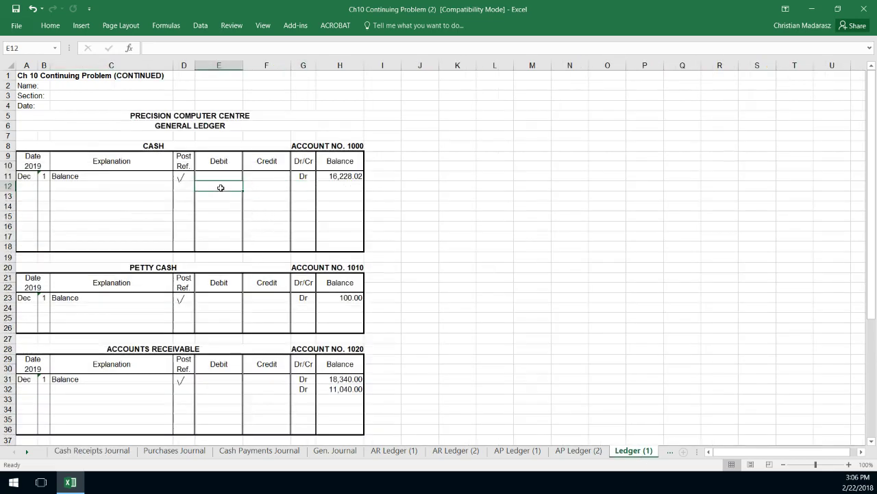
text(12,795)
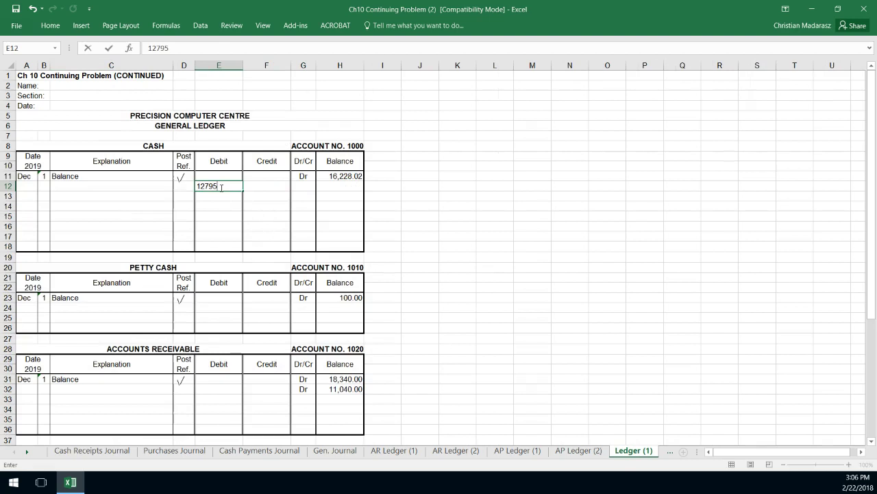
key(Tab)
Calculate the Cash account's new balance in H12 with the formula +H11+E12
key(Tab)
key(Tab)
text(+)
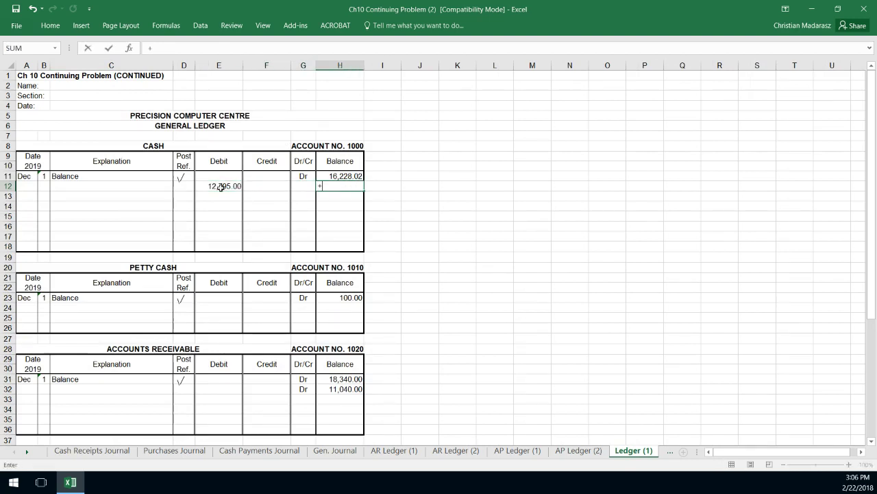
key(Up)
text(+)
key(Left)
key(Left)
key(Left)
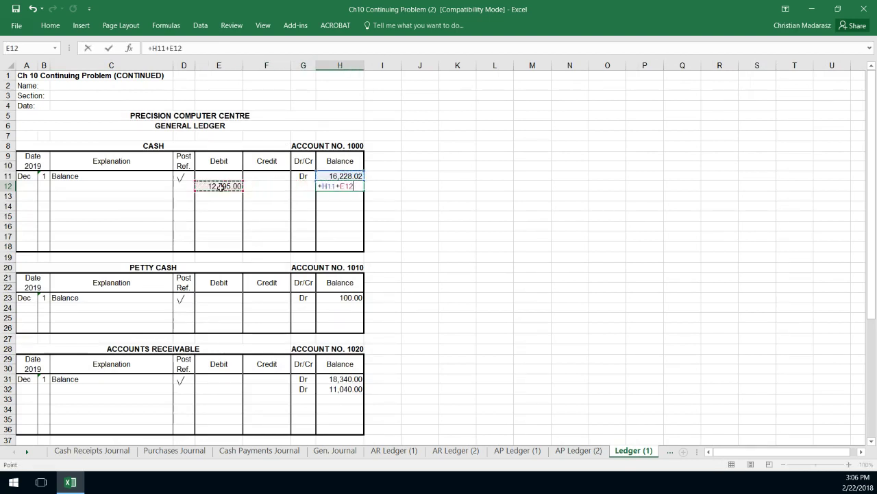
key(Return)
Mark the new Cash account balance as Dr and enter CRJ4 as the posting's Post Ref
key(Up)
key(Left)
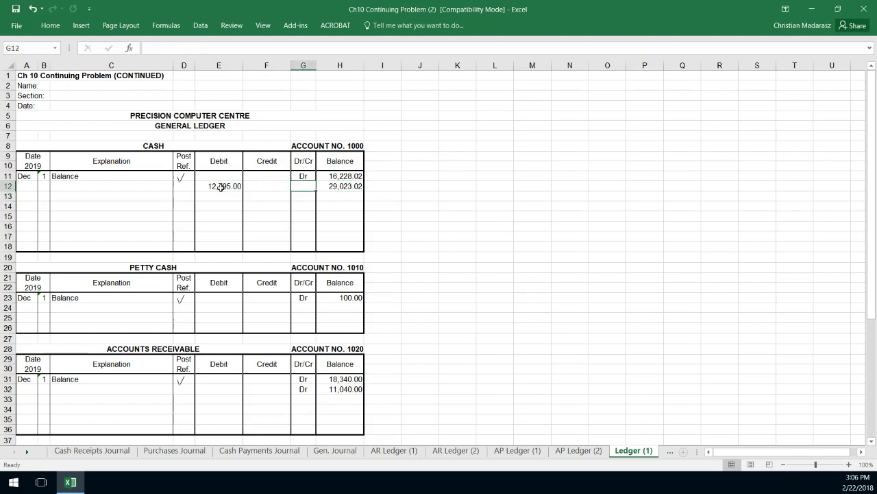
text(Dr)
key(Left)
key(Left)
key(Left)
key(Left)
key(Right)
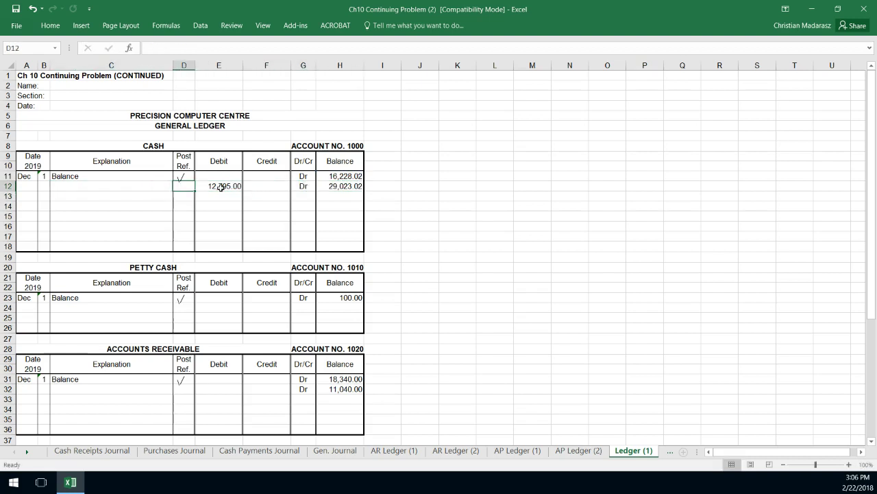
text(CRJ4)
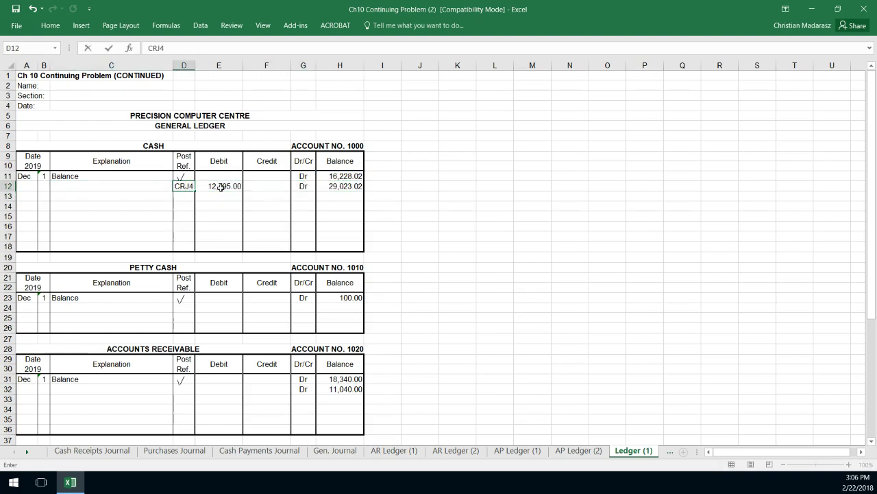
Enter (1000) beneath the Cash Dr. total in C15 of the Cash Receipts Journal
click(100, 452)
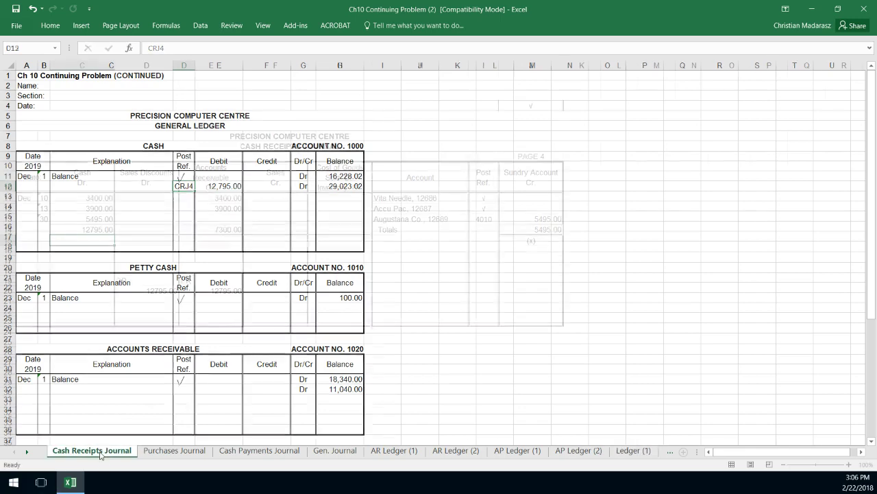
text(1000)
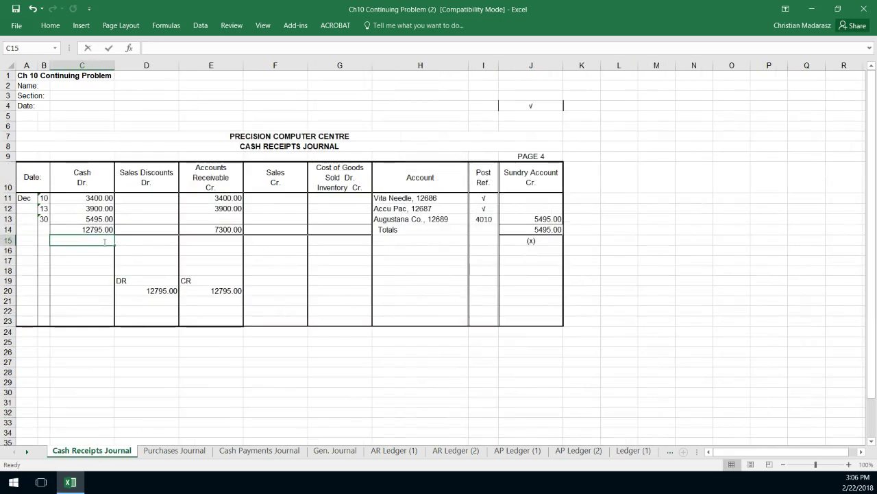
key(BackSpace)
key(BackSpace)
key(BackSpace)
key(BackSpace)
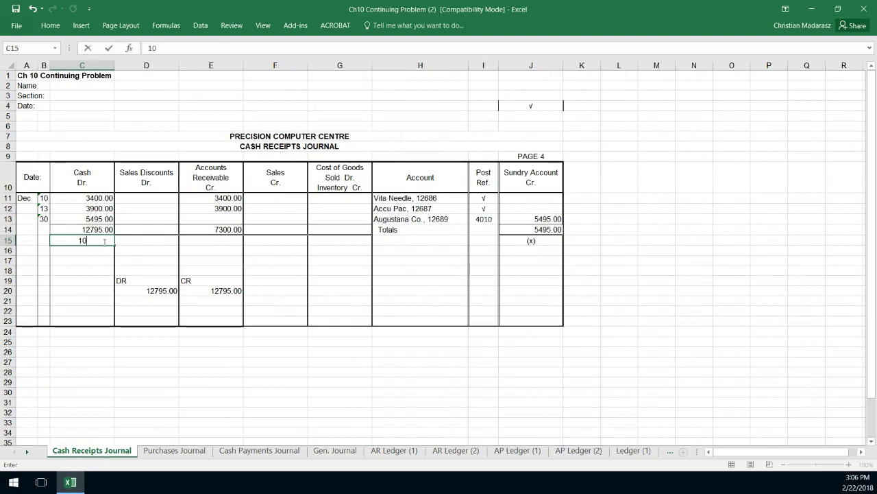
text((1000))
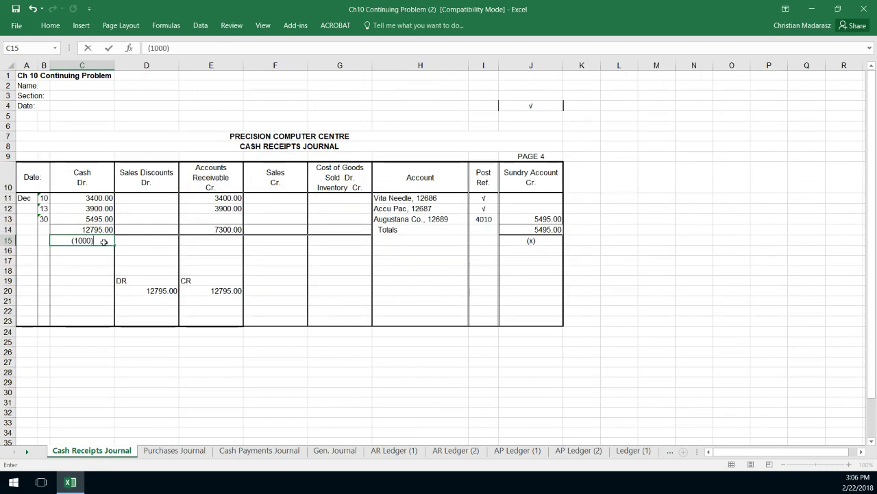
key(Return)
click(71, 239)
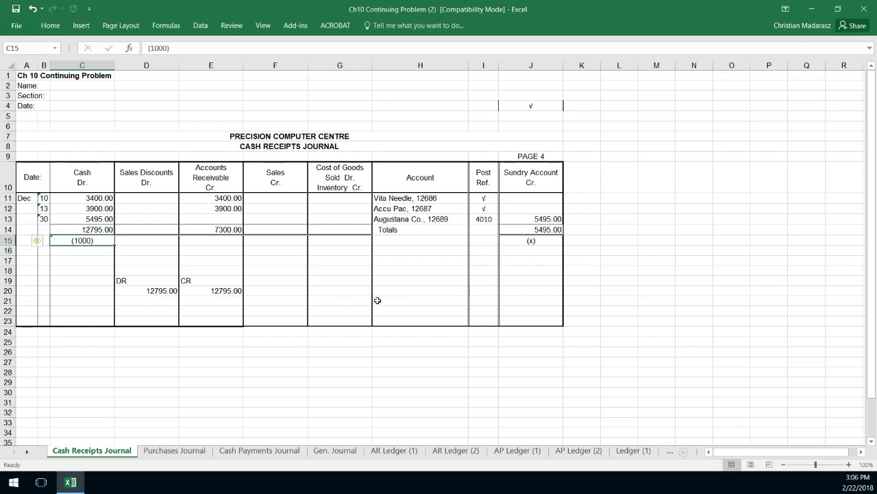
Enter (1020) beneath the Accounts Receivable Cr. total in E15 of the Cash Receipts Journal
click(233, 242)
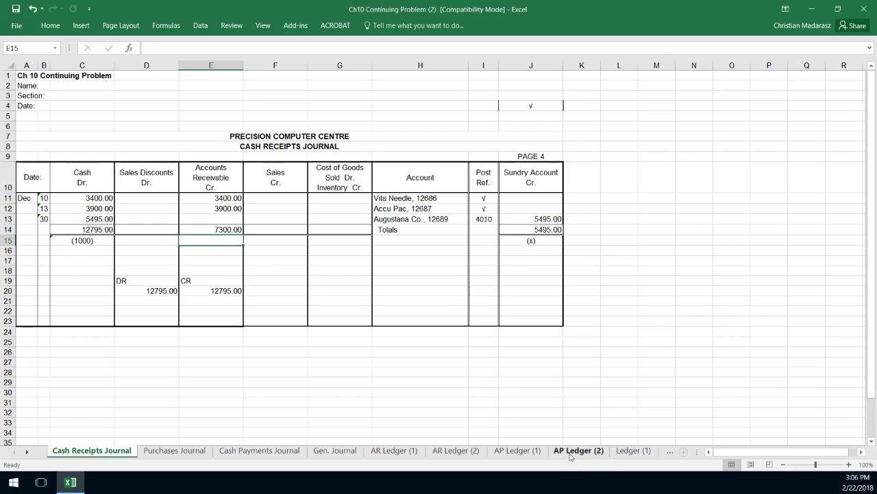
click(628, 453)
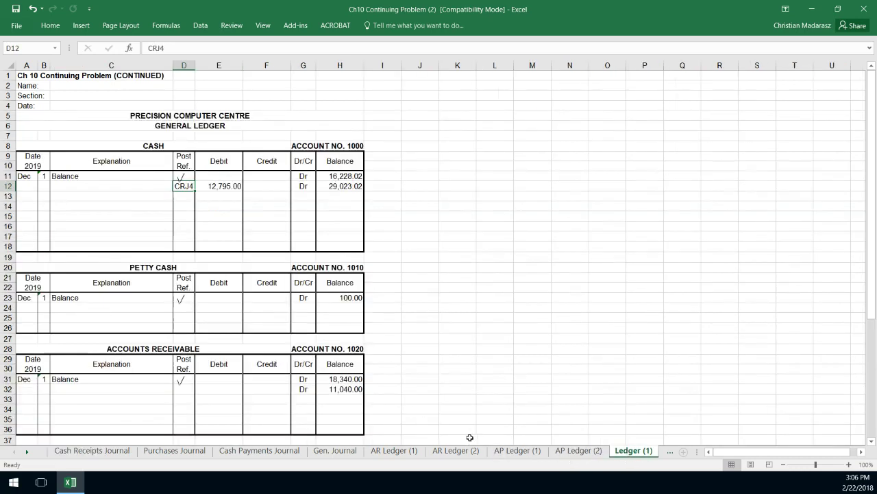
click(66, 451)
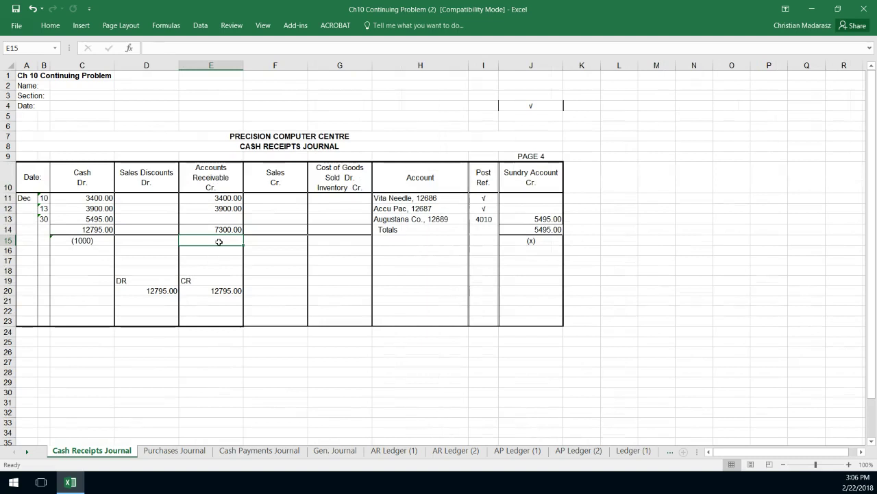
text(1)
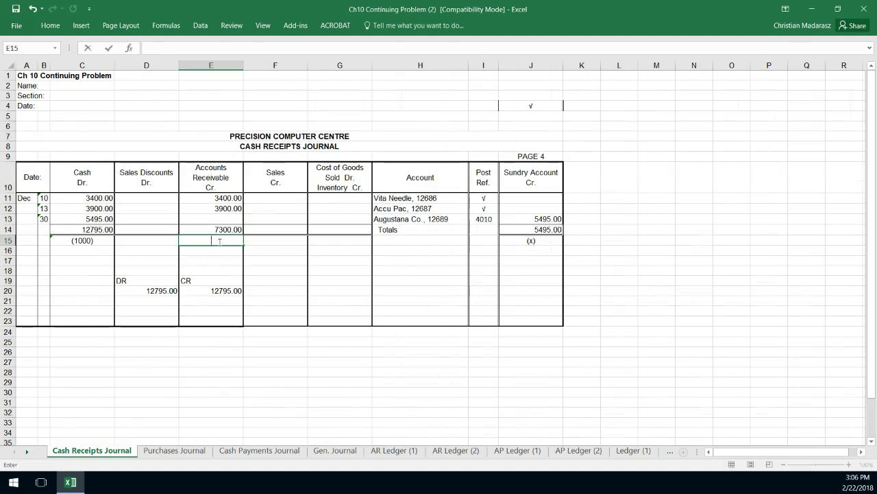
text(1020))
click(336, 270)
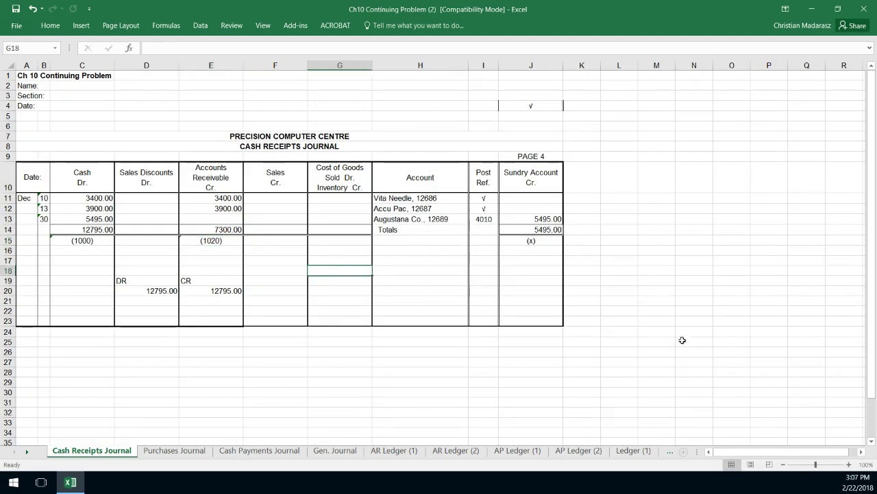
Clear the posting reference beneath the Accounts Receivable Cr. total and select that total
click(217, 242)
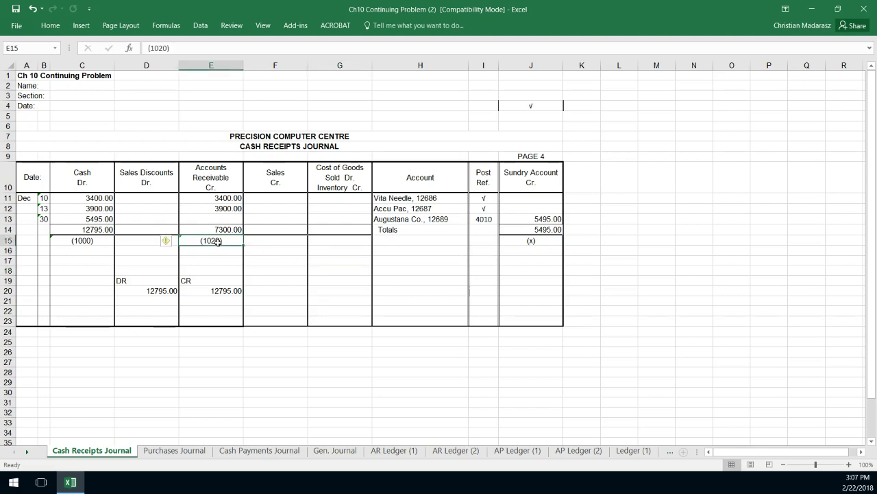
key(Delete)
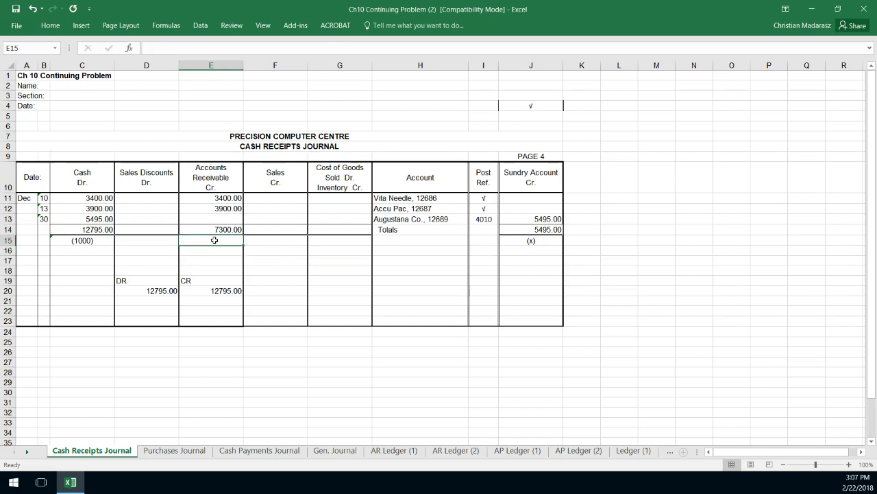
click(221, 228)
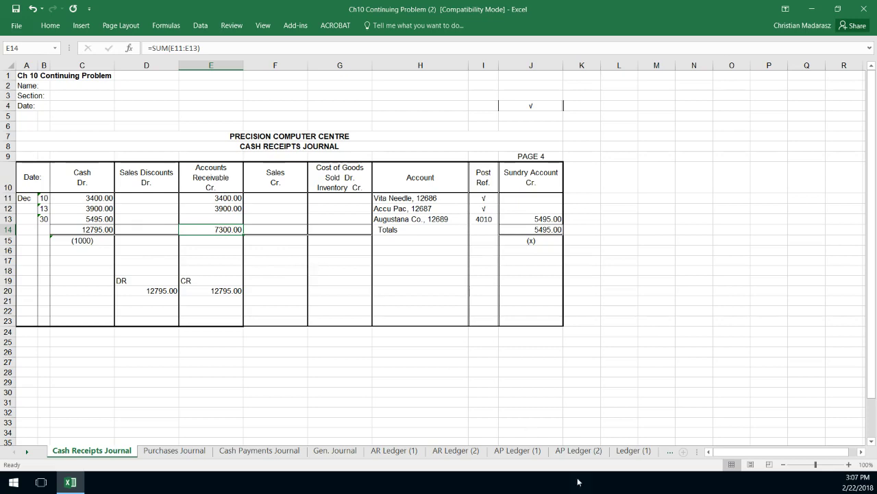
In Ledger (1), clear the second Accounts Receivable balance in H32 and enter a credit of 7300.00 in F32
click(632, 450)
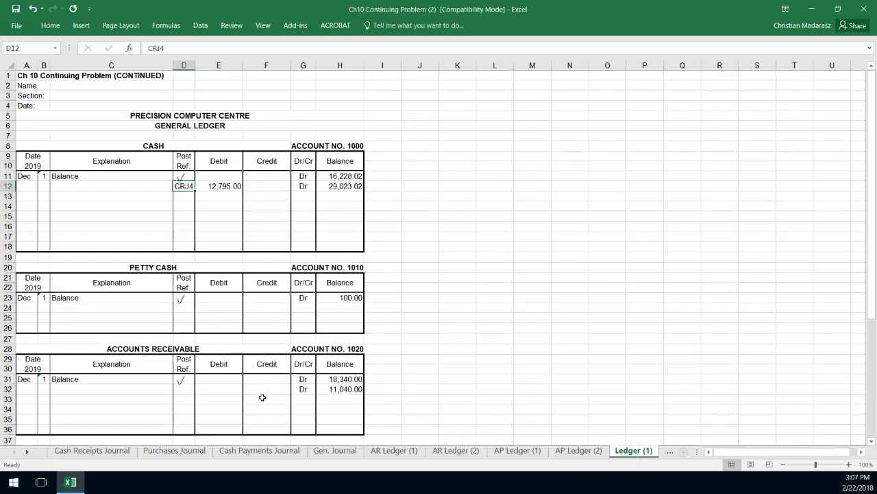
click(346, 389)
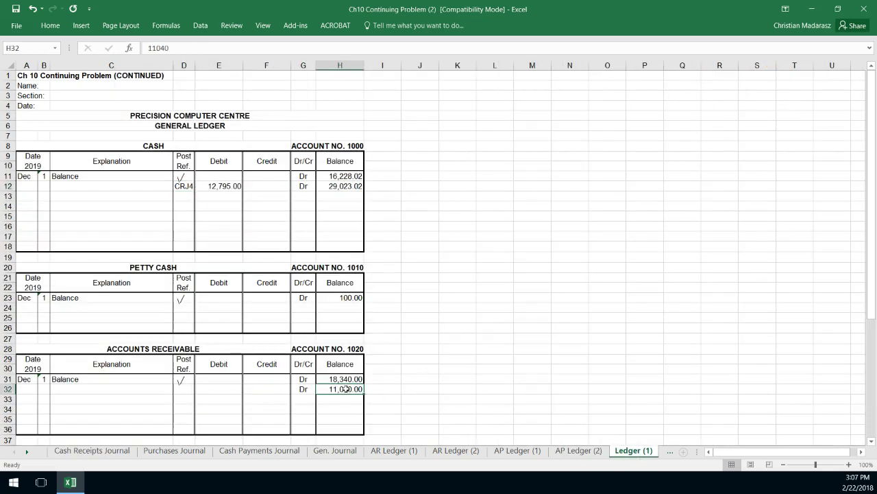
key(Delete)
click(275, 388)
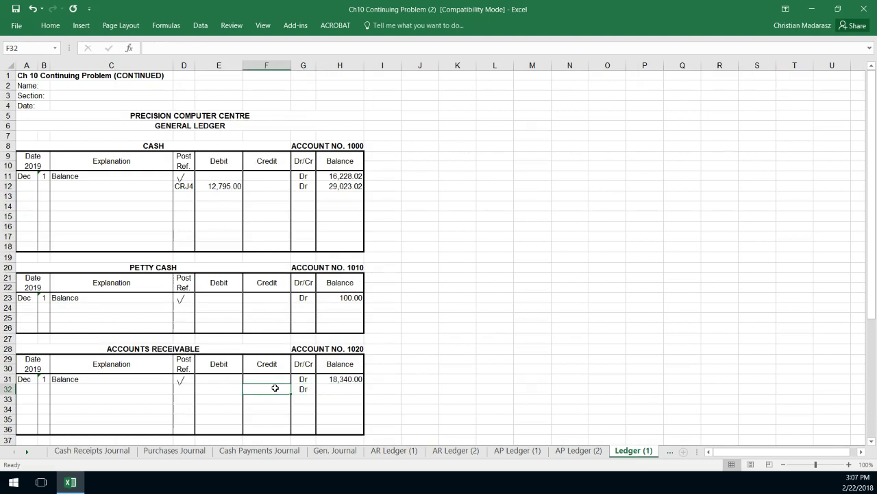
text(7,30)
text(0.)
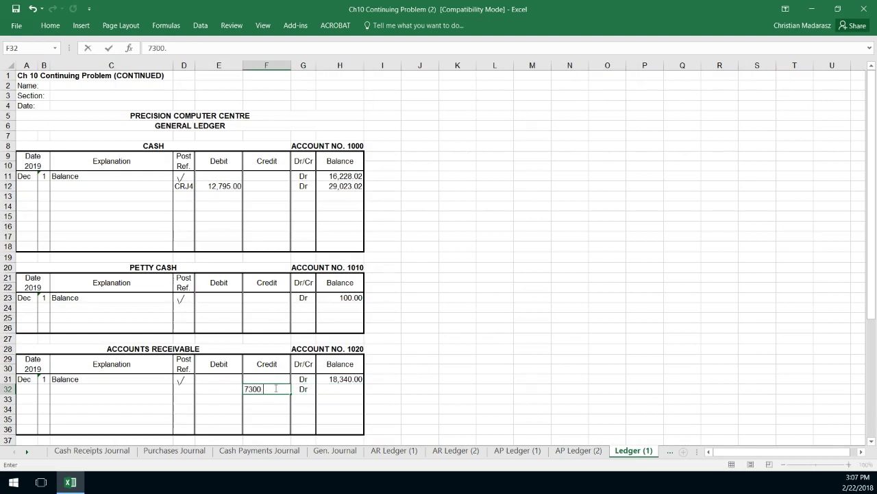
text(00)
key(Tab)
Calculate the new Accounts Receivable balance in H32 as H31 minus F32
key(Tab)
text(+)
key(Up)
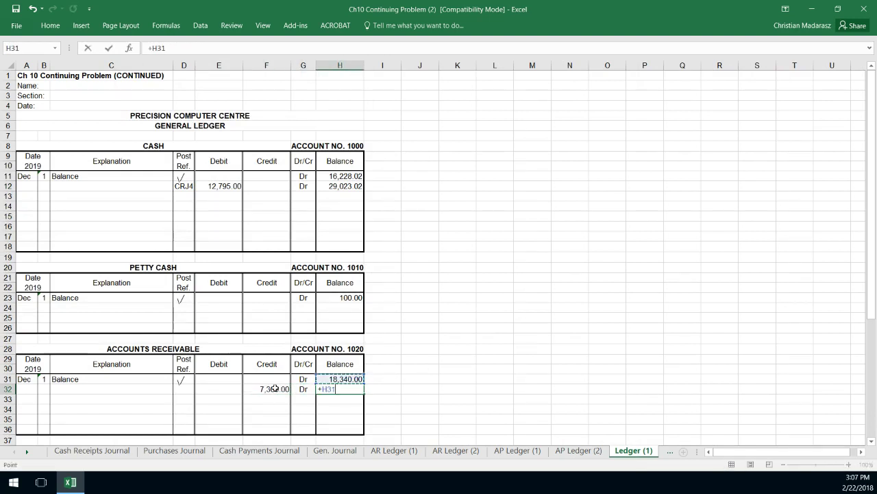
text(-)
key(Left)
key(Left)
key(Return)
key(Up)
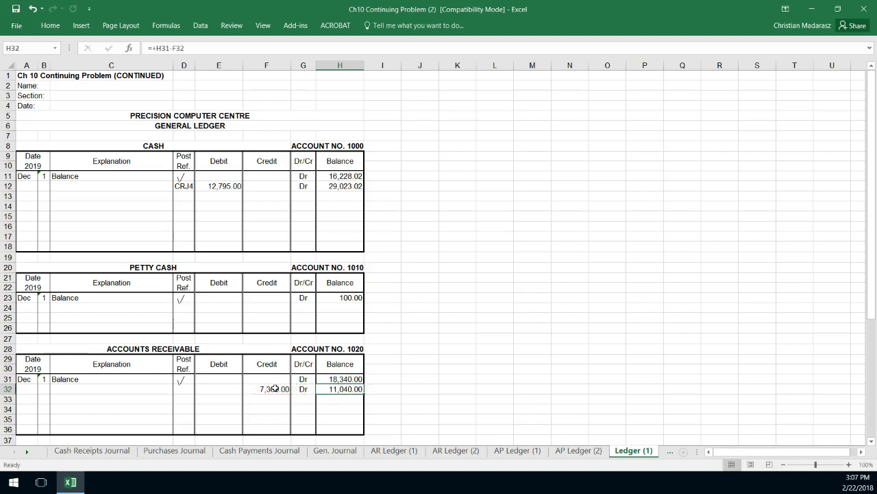
click(299, 388)
key(Delete)
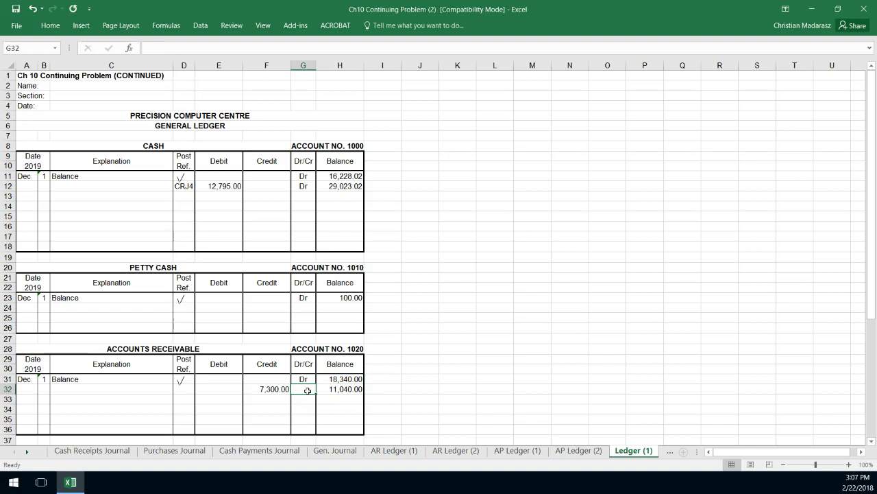
key(ctrl+z)
Enter CRJ4 as the Post Ref. of the Accounts Receivable posting in D32
click(186, 390)
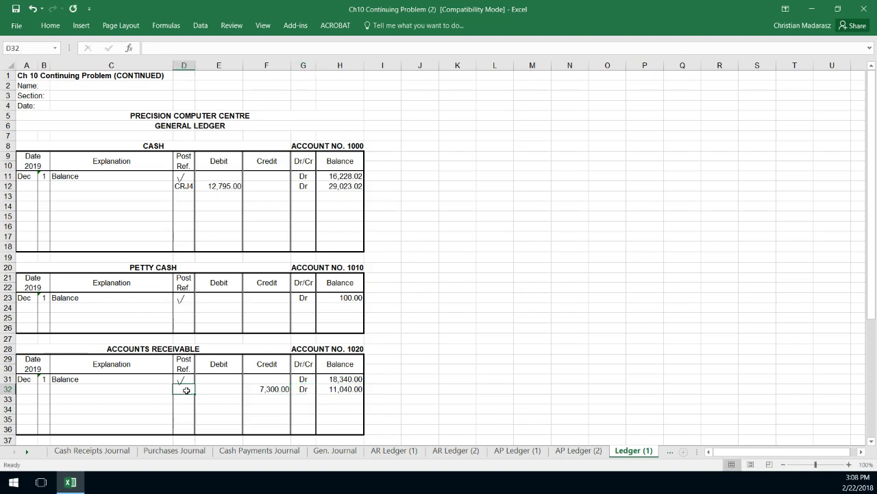
text(CRJ4)
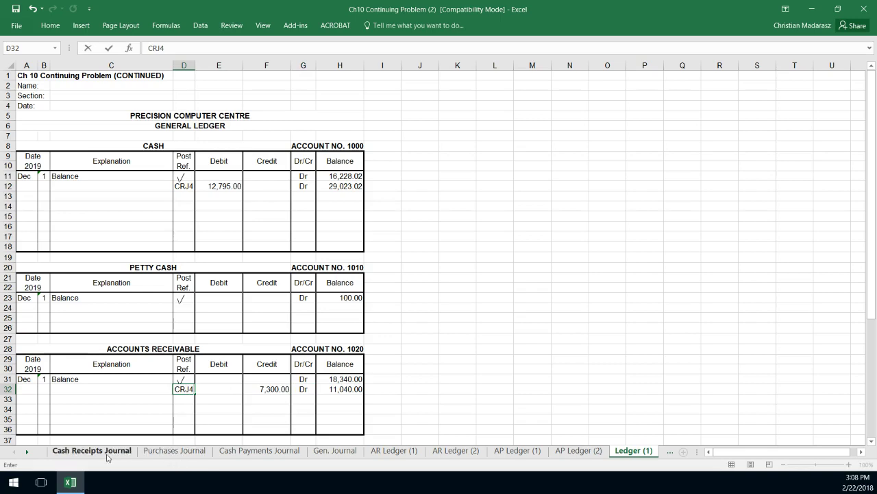
Check the Accounts Receivable account number in the ledger and enter (1020) beneath its total in E15 of the Cash Receipts Journal
click(92, 450)
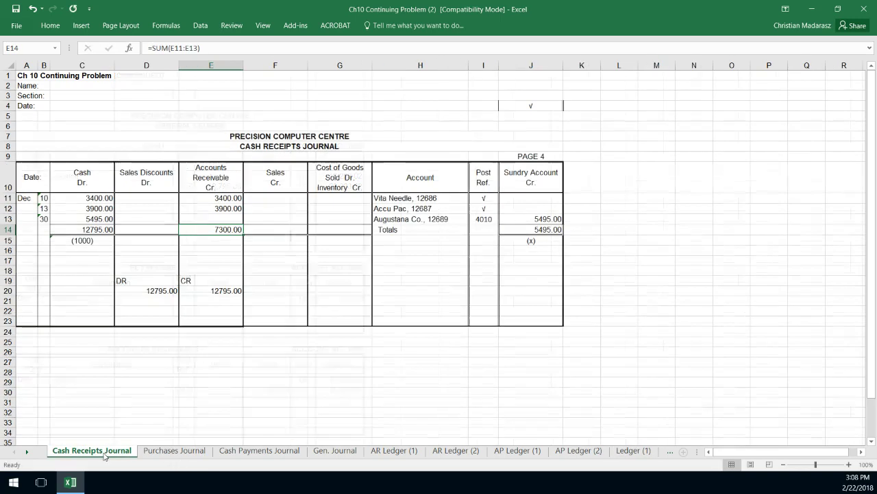
click(216, 239)
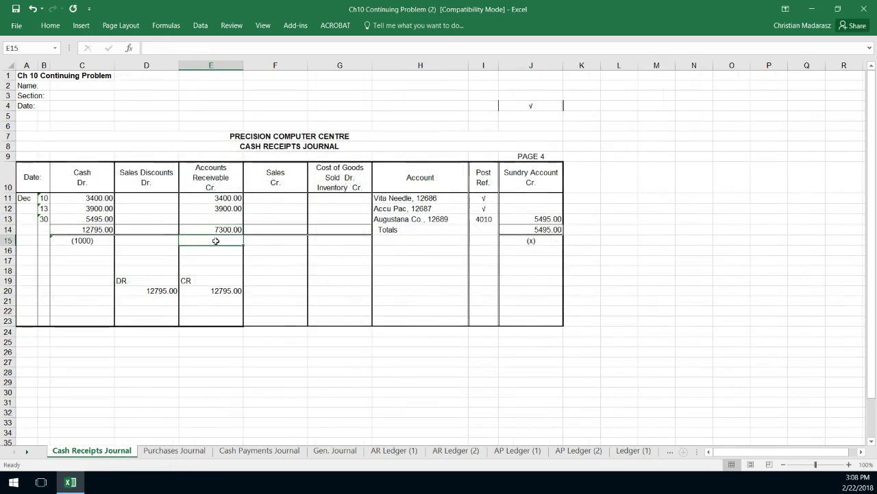
click(632, 451)
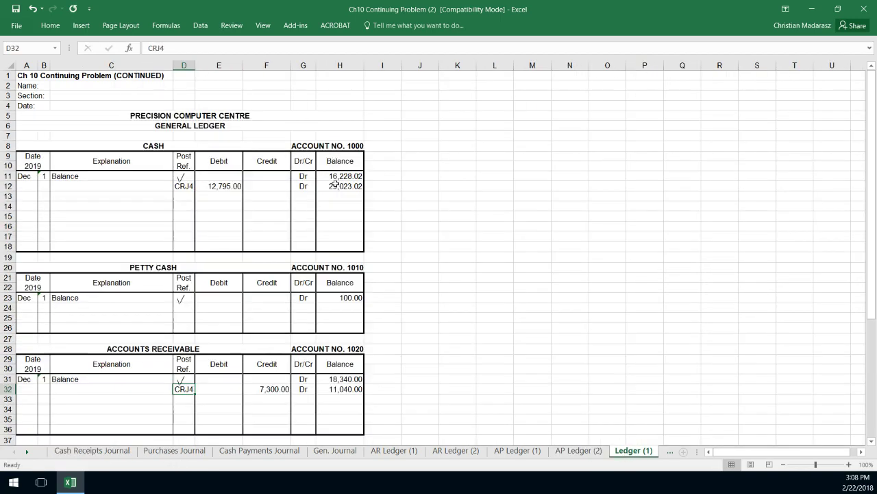
click(346, 351)
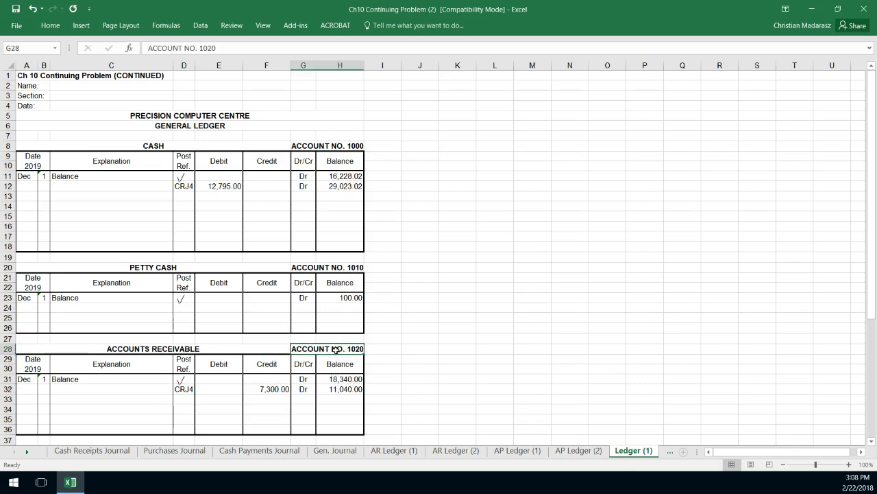
click(68, 451)
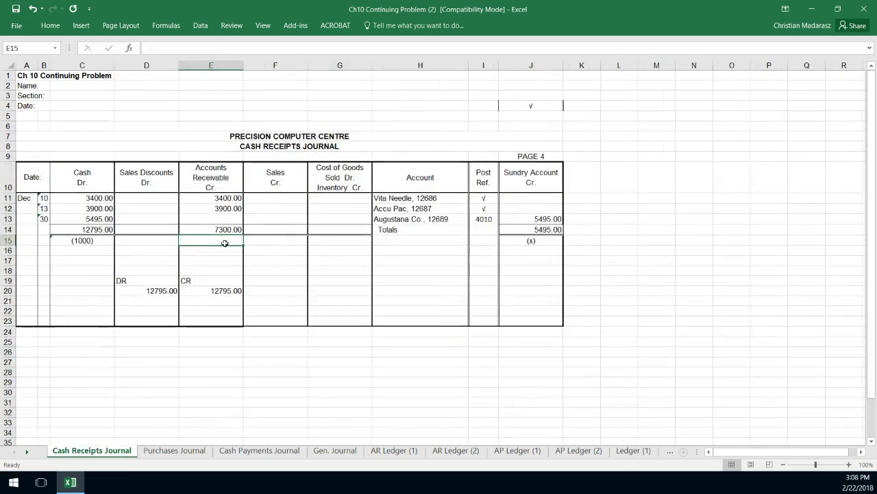
text((1020))
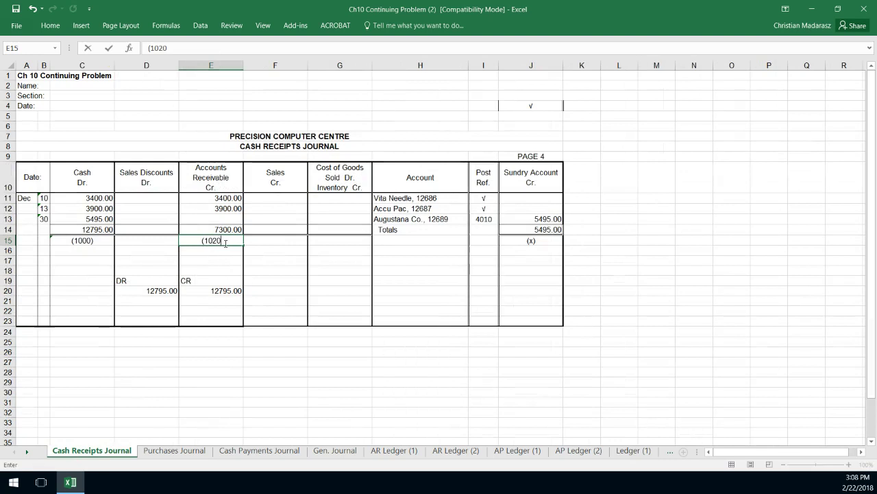
click(264, 262)
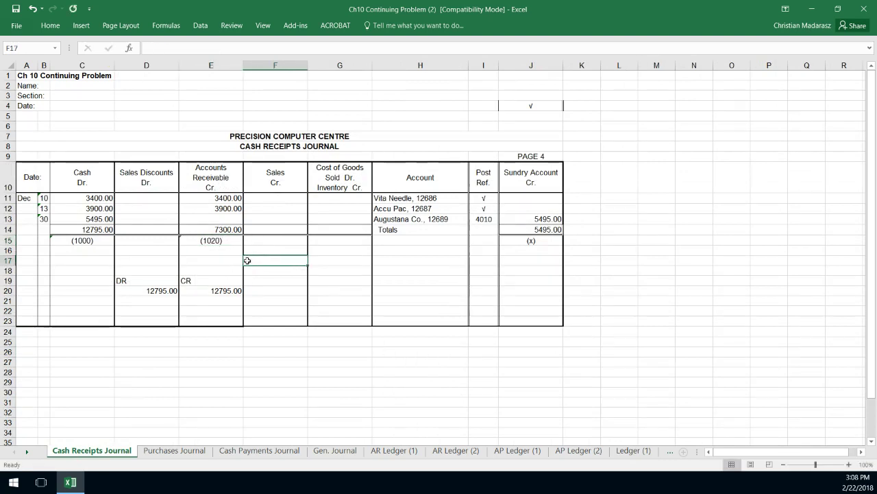
Review the references beneath the Cash Receipts Journal totals and compare the Accounts Receivable total with its posting in Ledger (1)
click(91, 242)
click(191, 243)
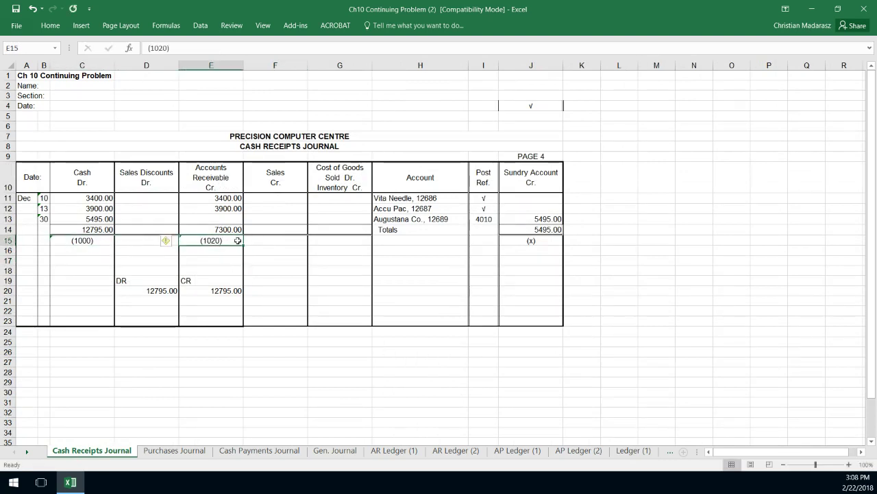
click(551, 242)
click(212, 240)
click(225, 230)
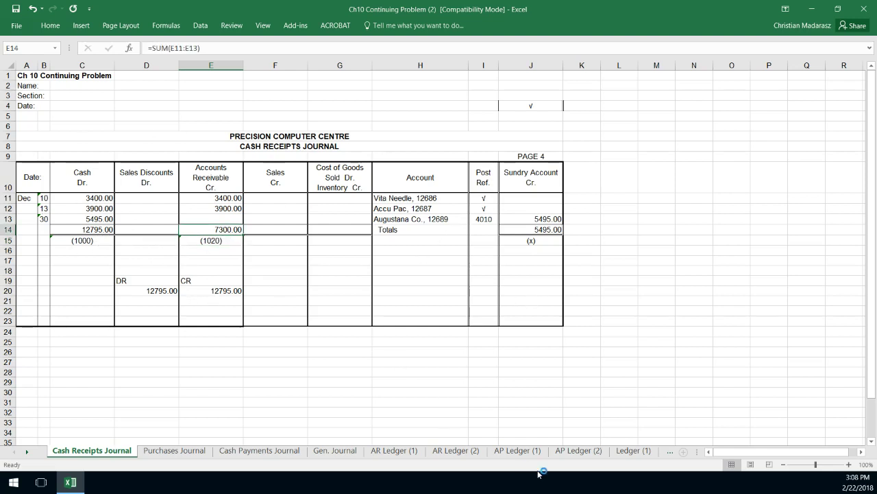
click(633, 450)
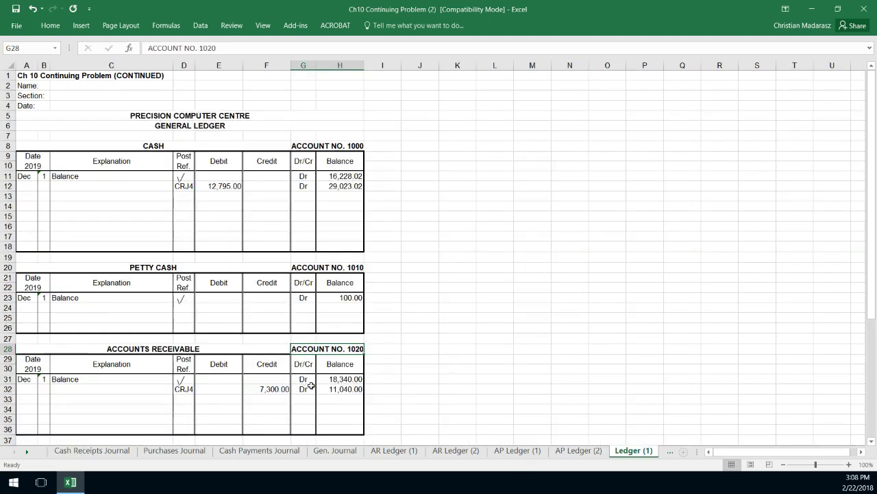
click(185, 389)
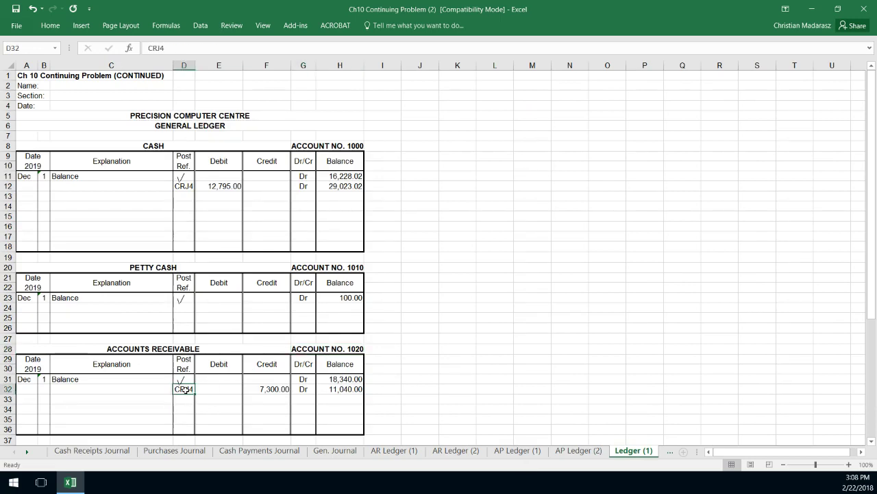
click(92, 450)
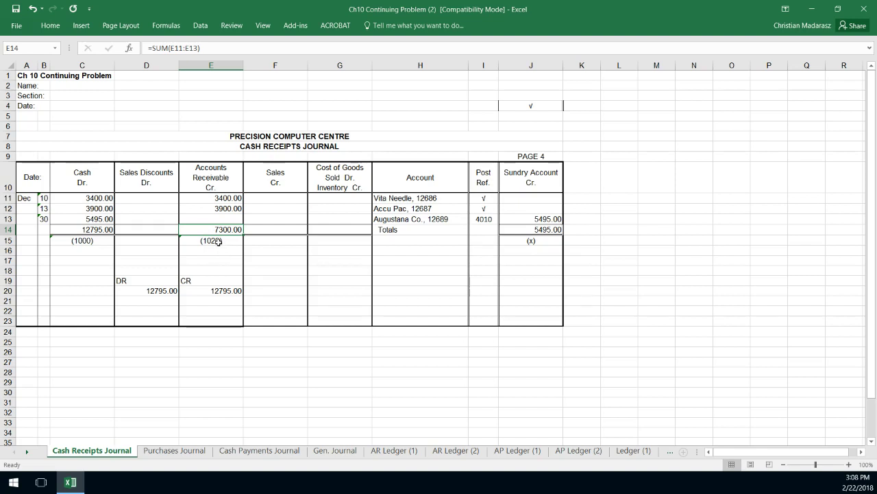
In the Purchases Journal, clear the references beneath the Accounts Payable and Inventory totals in G17 and H17
click(180, 450)
click(290, 262)
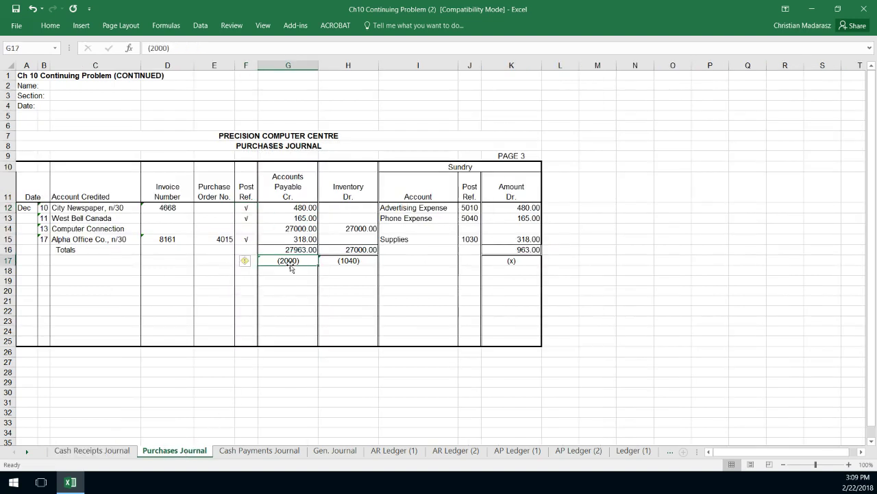
click(350, 261)
key(Delete)
Clear the Sundry Post Ref. entries for Advertising Expense, Phone Expense and Supplies in the Purchases Journal
click(471, 207)
key(Delete)
click(470, 218)
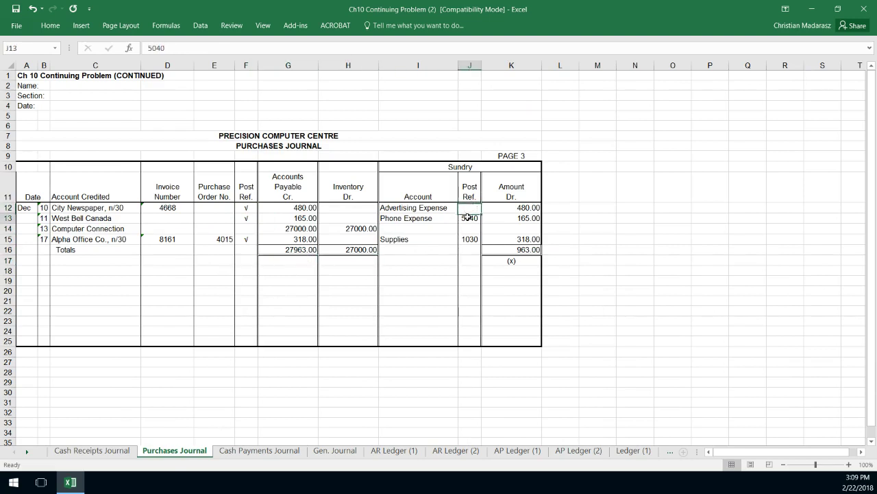
key(Delete)
click(466, 240)
key(Delete)
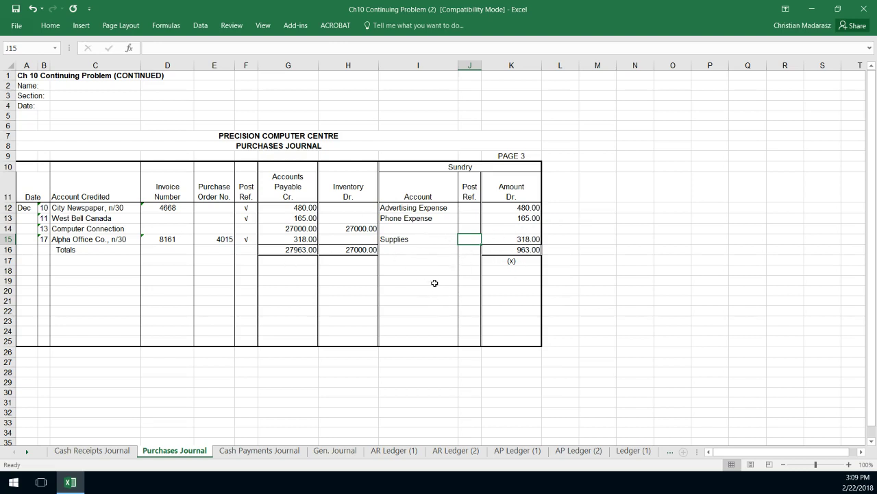
Restore the Sundry Post Ref. entries: 1030 for Supplies, 5040 for Phone Expense and 5010 for Advertising Expense
text(1030)
click(471, 220)
text(5040)
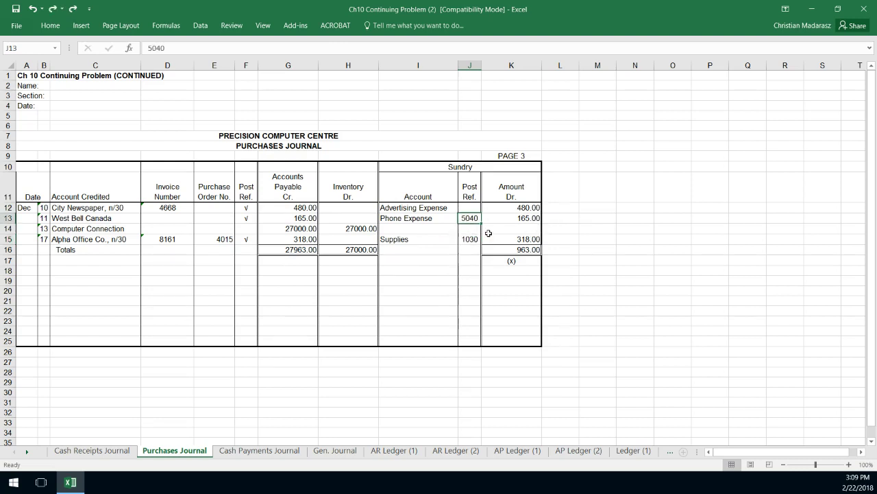
click(463, 209)
text(5010)
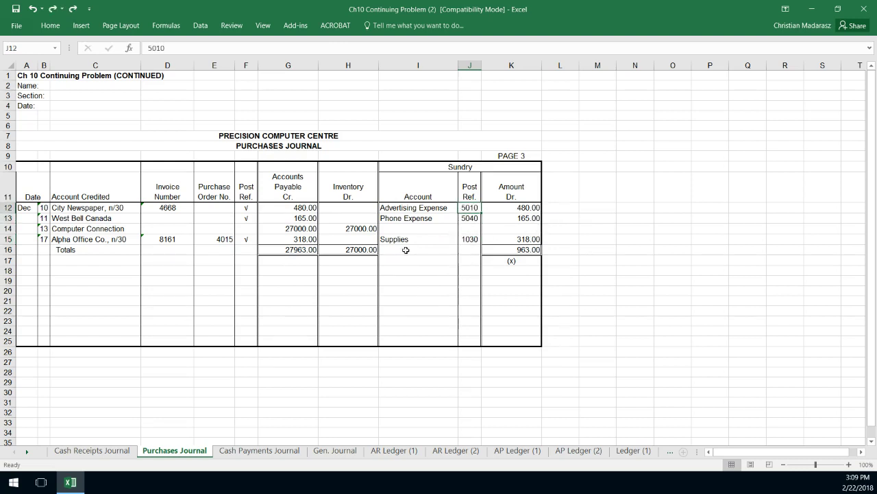
Restore the references beneath the Purchases Journal totals: (1040) for Inventory in H17 and (2000) for Accounts Payable in G17
click(353, 260)
text((1040))
key(ctrl+Return)
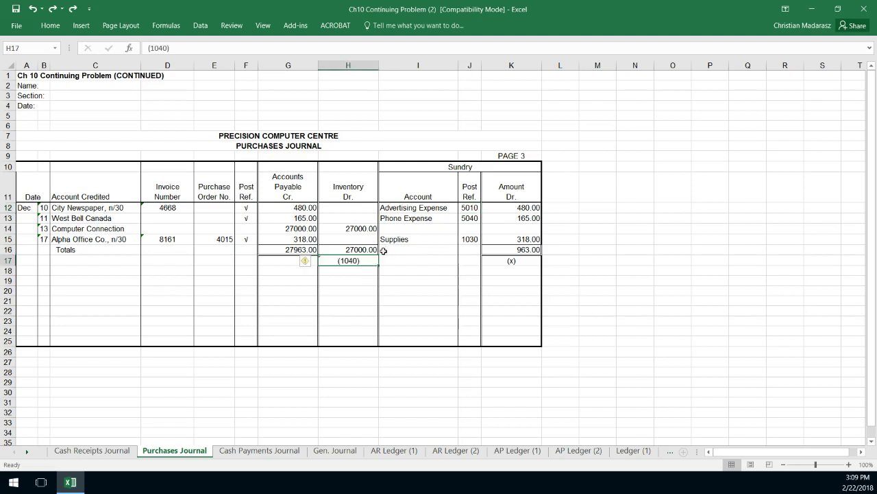
click(286, 264)
text((2000))
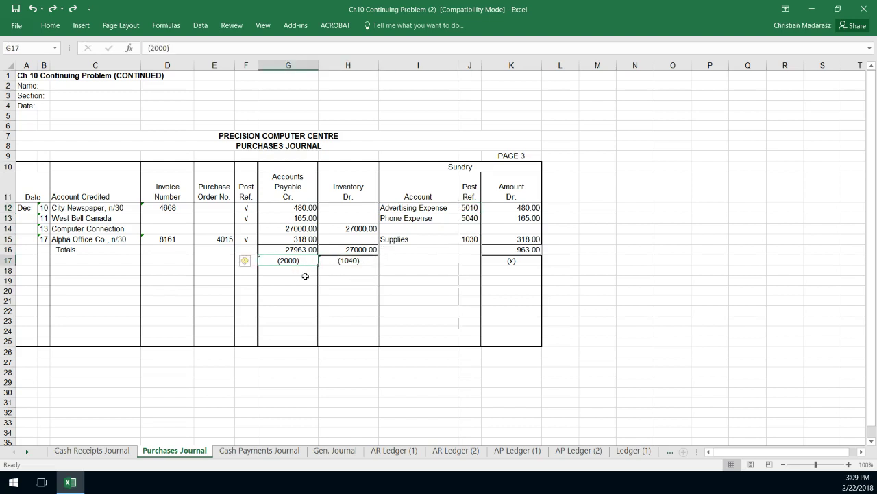
click(339, 284)
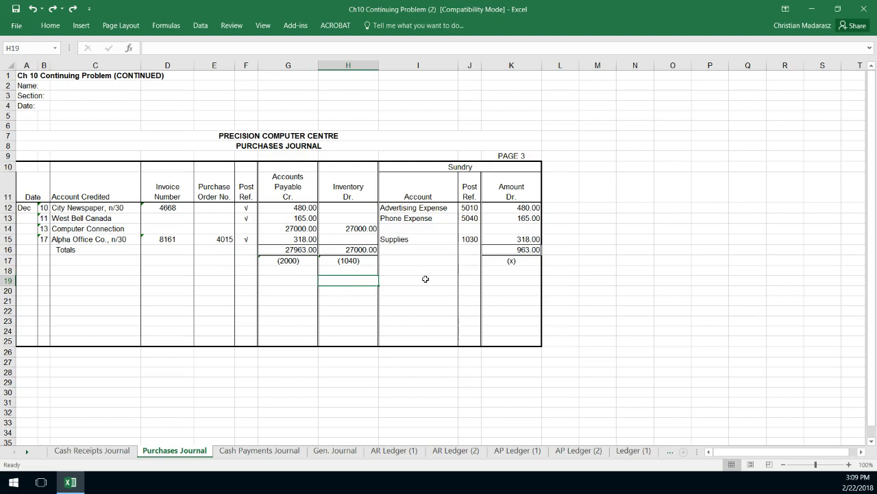